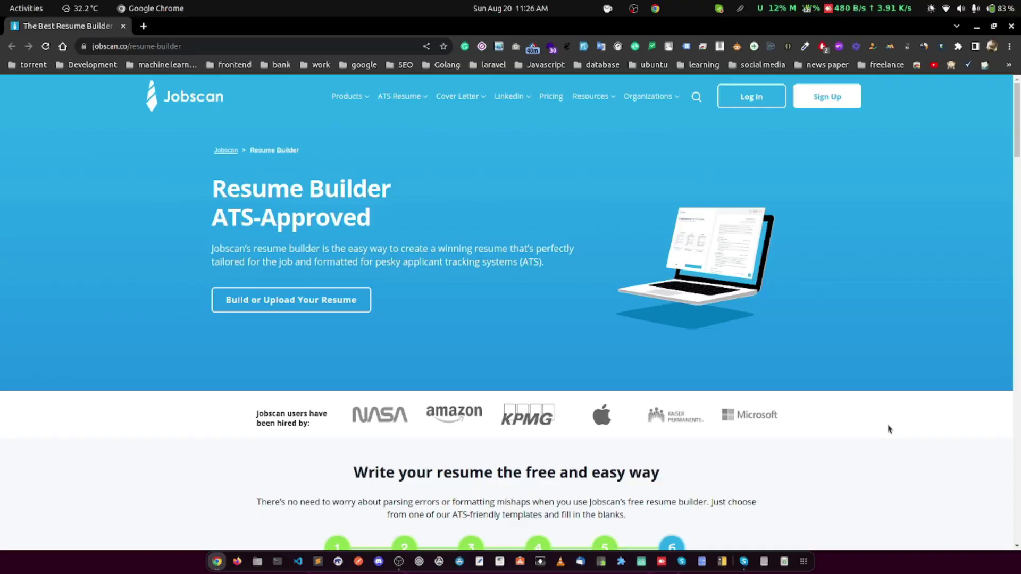
# Open Jobscan's free resume builder and choose to create a new resume
pyautogui.scroll(-2, 888, 429)
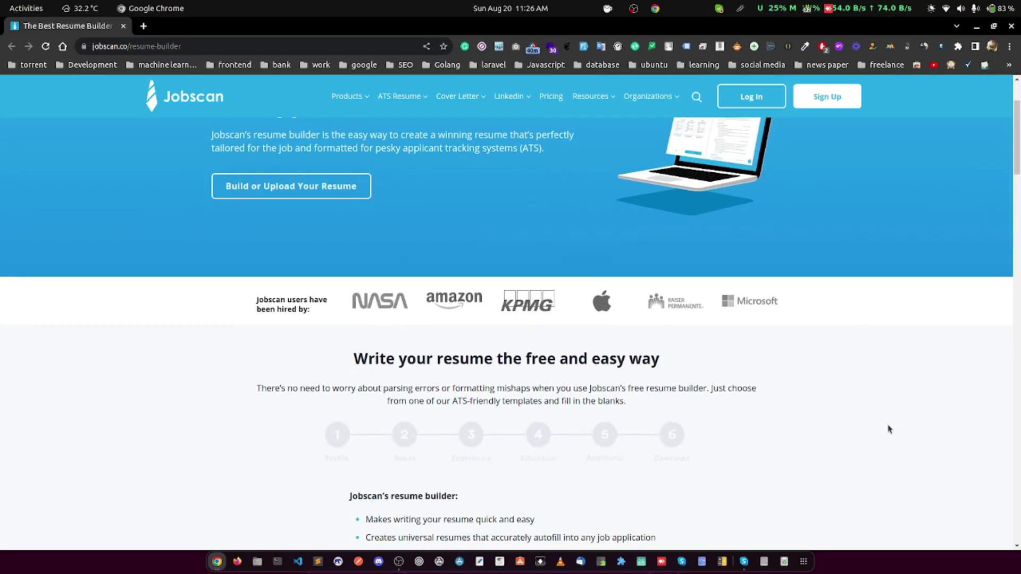
pyautogui.scroll(-3, 888, 428)
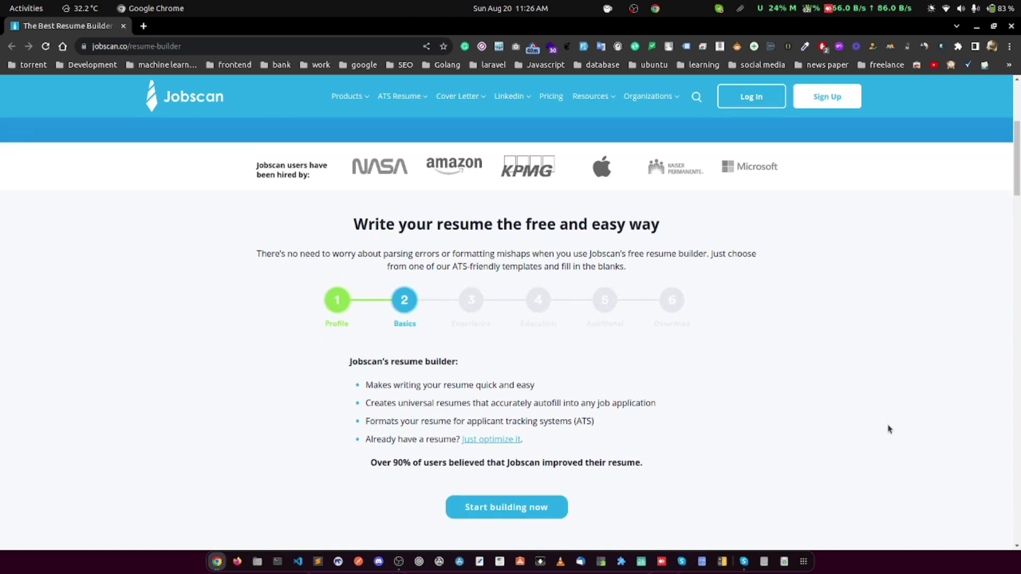
pyautogui.scroll(-2, 888, 428)
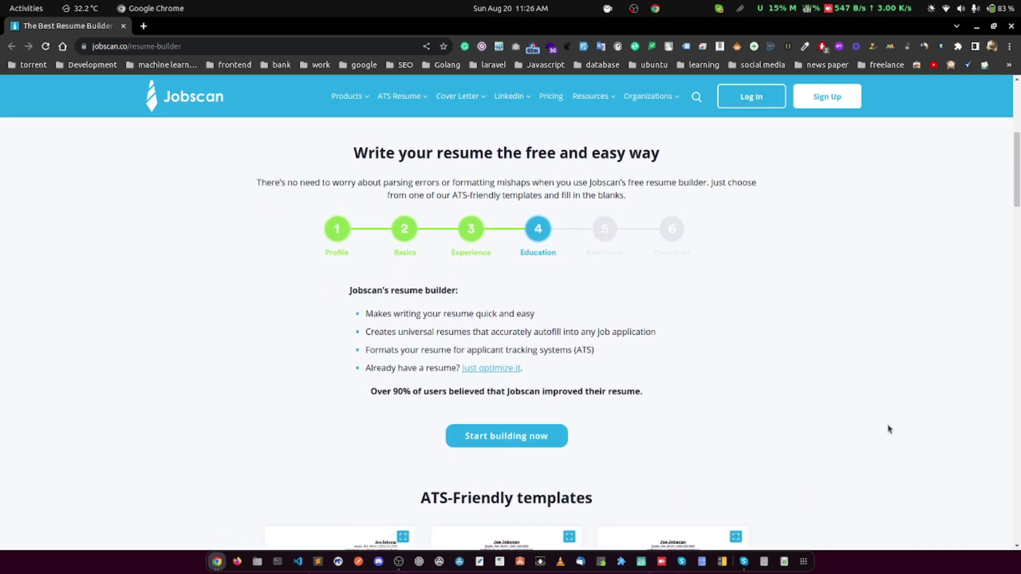
pyautogui.click(508, 395)
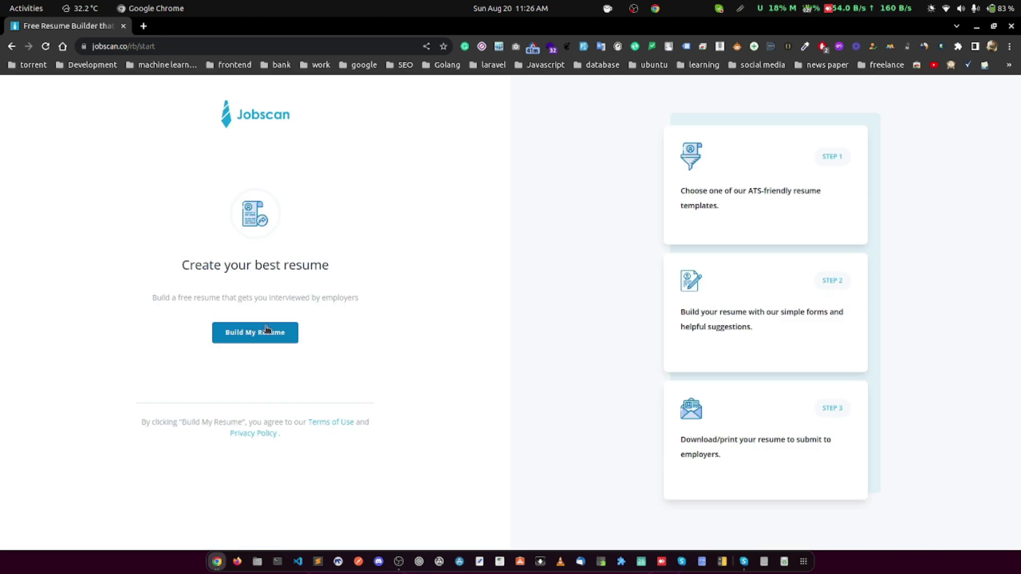
pyautogui.click(265, 329)
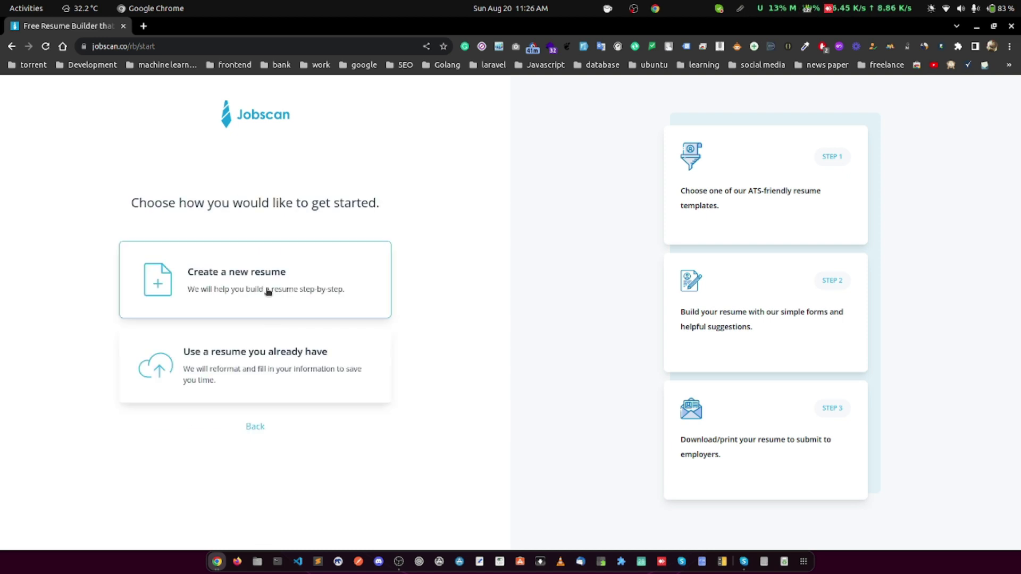
pyautogui.click(268, 291)
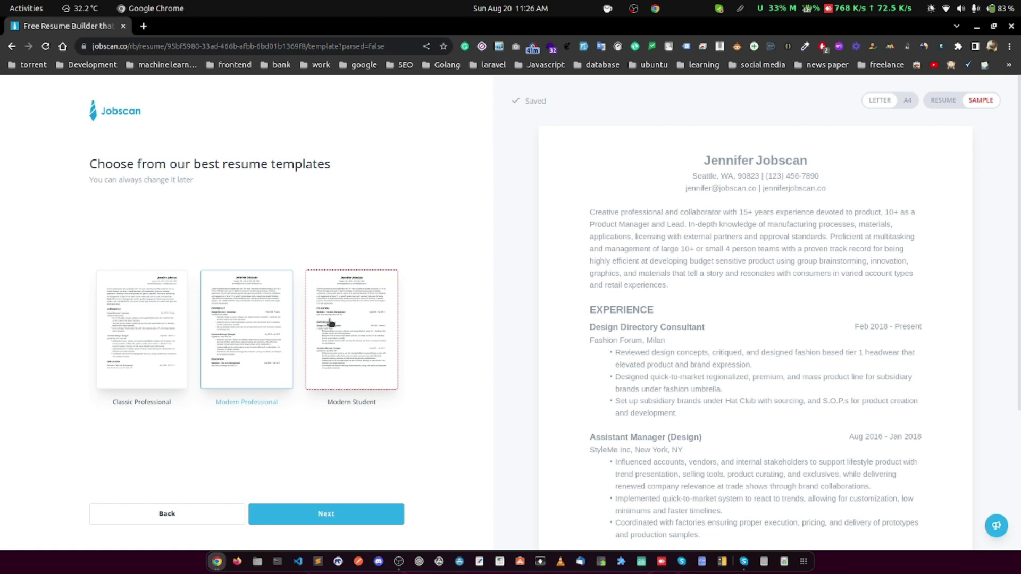
# Pick the Modern Student template and continue to the profile step
pyautogui.click(164, 340)
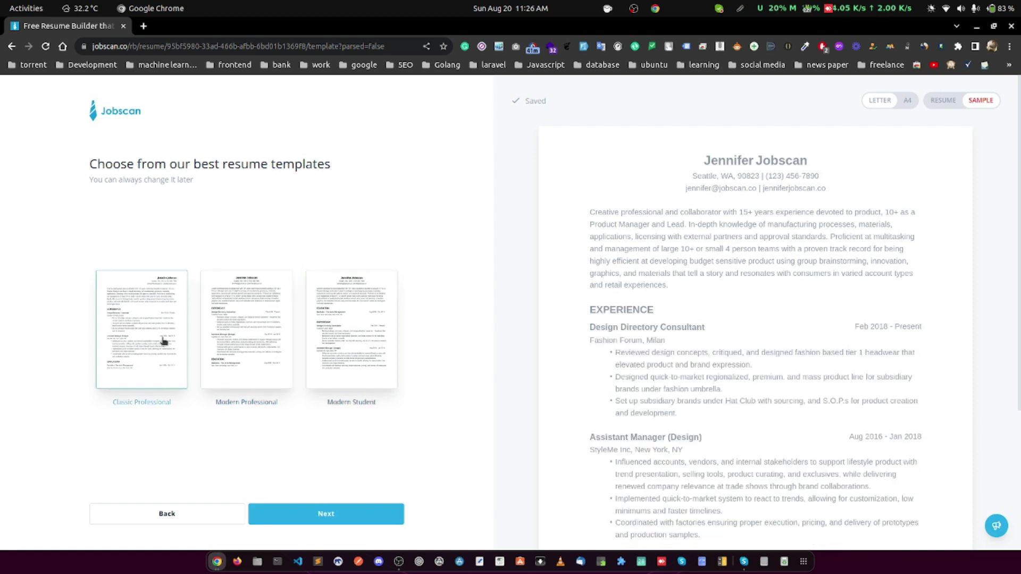
pyautogui.click(330, 364)
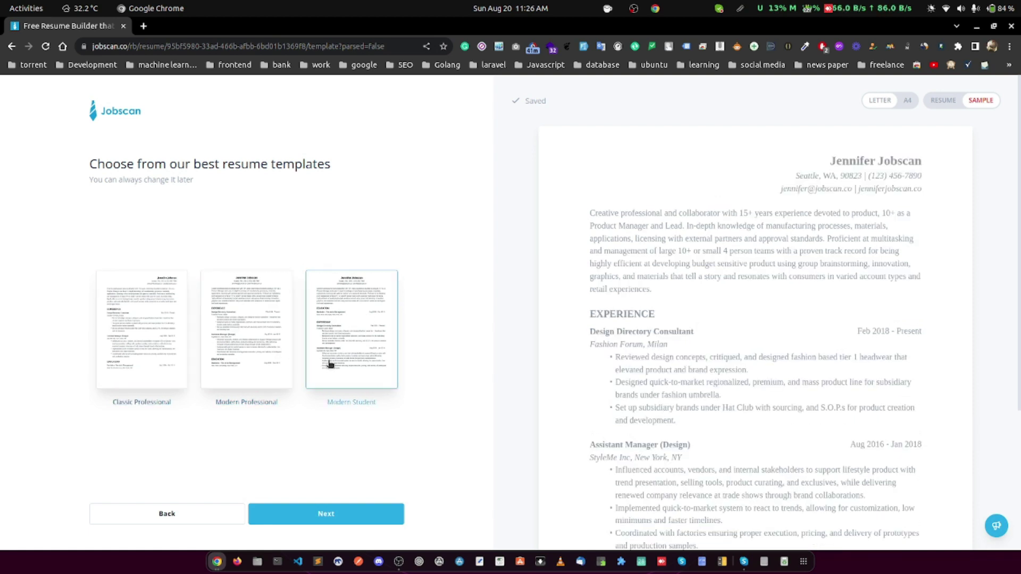
pyautogui.click(311, 506)
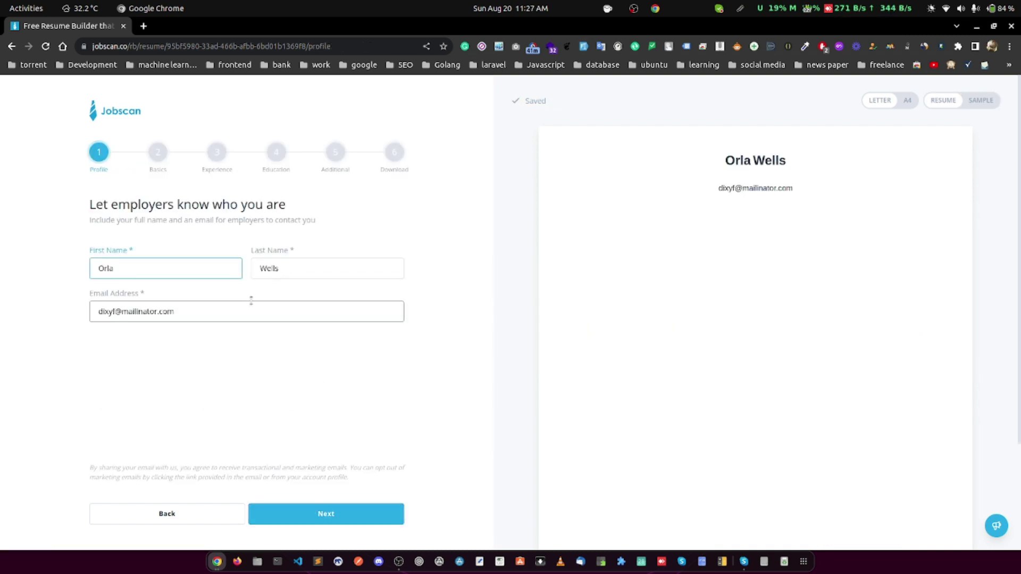
# Add a current job starting January 2022 and ending at Present
pyautogui.click(321, 516)
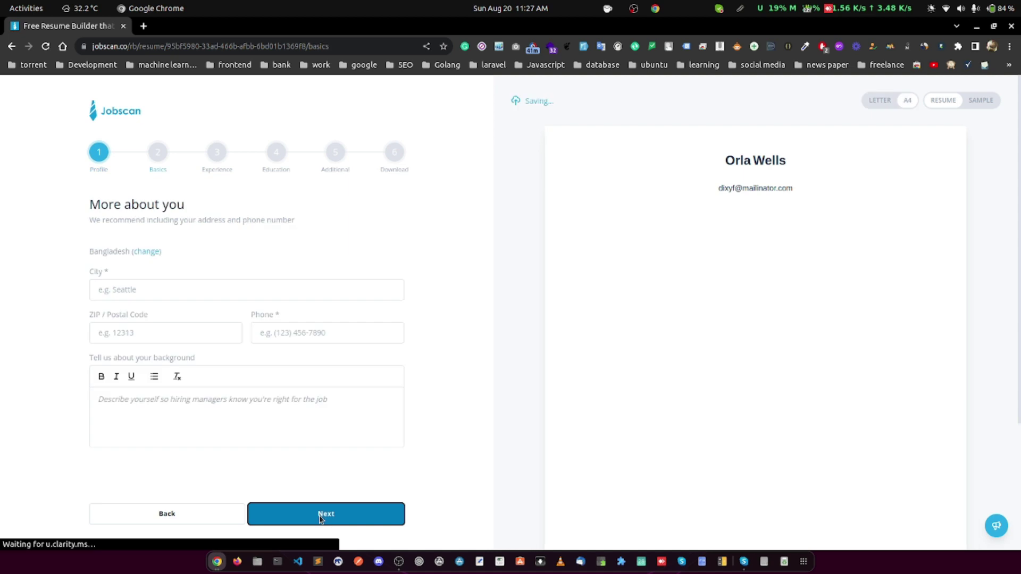
pyautogui.click(335, 524)
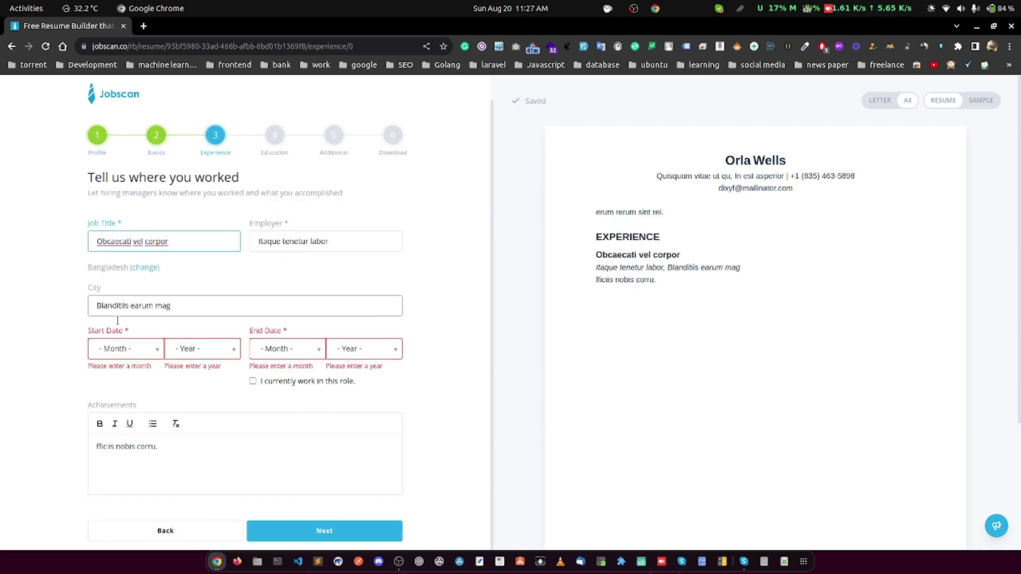
pyautogui.click(292, 382)
pyautogui.click(200, 364)
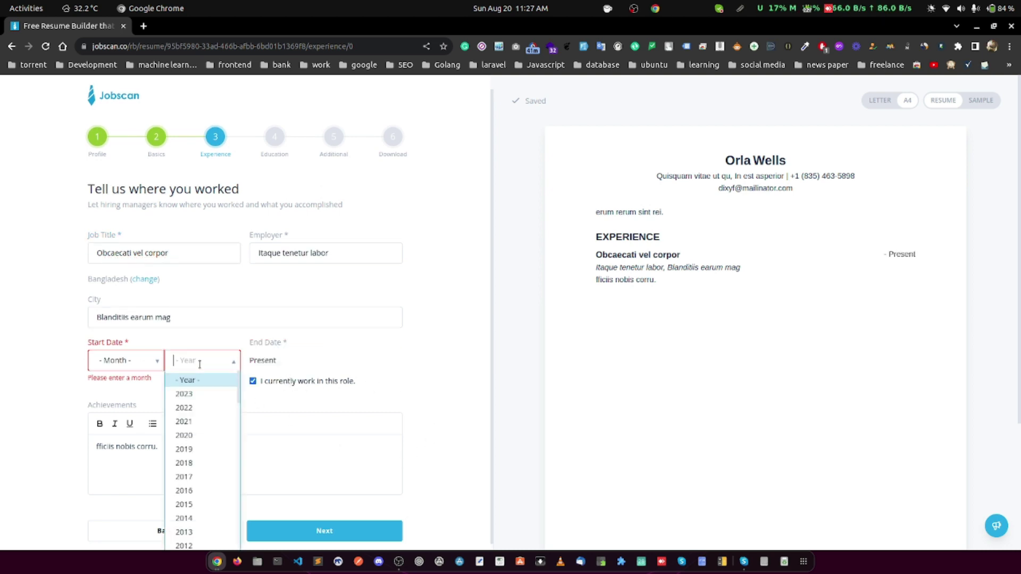
pyautogui.click(185, 408)
pyautogui.click(135, 366)
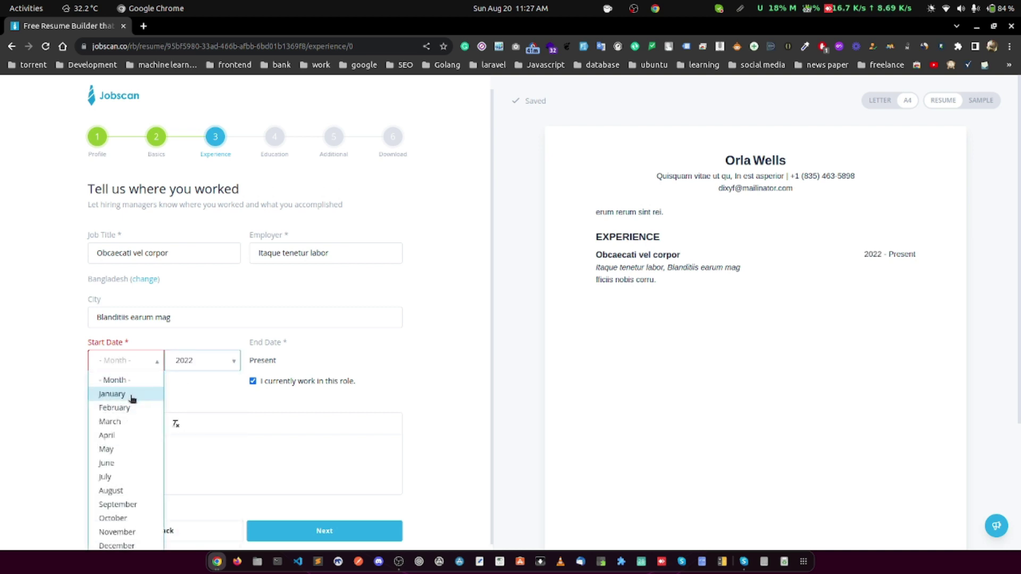
pyautogui.click(130, 396)
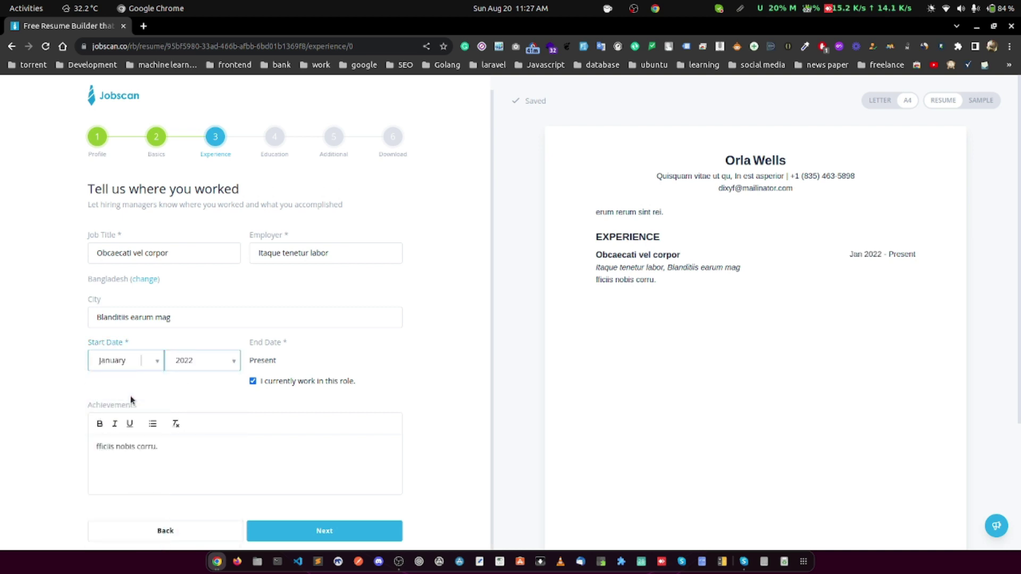
pyautogui.click(218, 468)
pyautogui.click(327, 529)
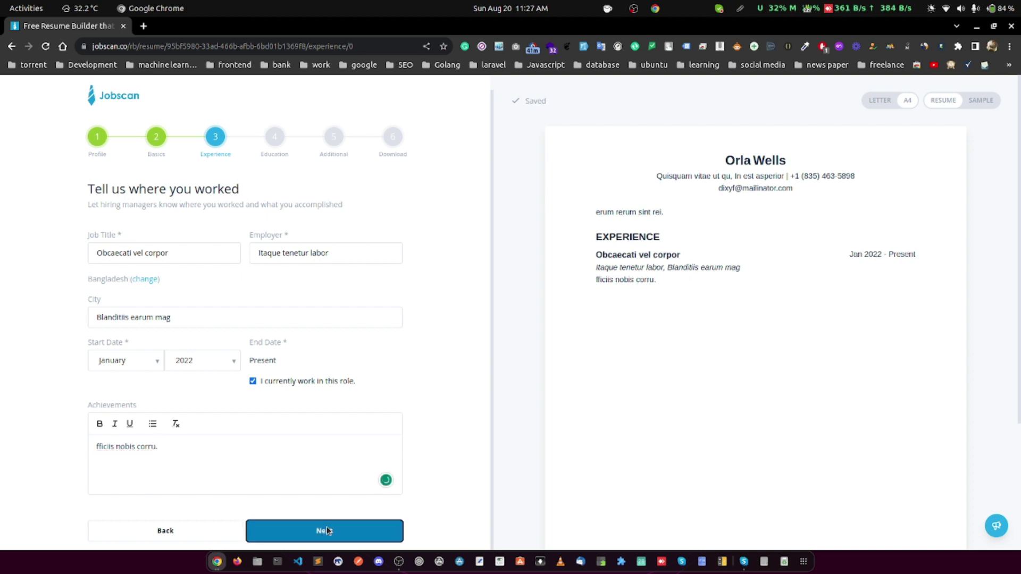
# Save the education entry and add Skills, Licenses & Certifications, Honors & Awards, Volunteer Experiences and Personal Website sections
pyautogui.click(345, 524)
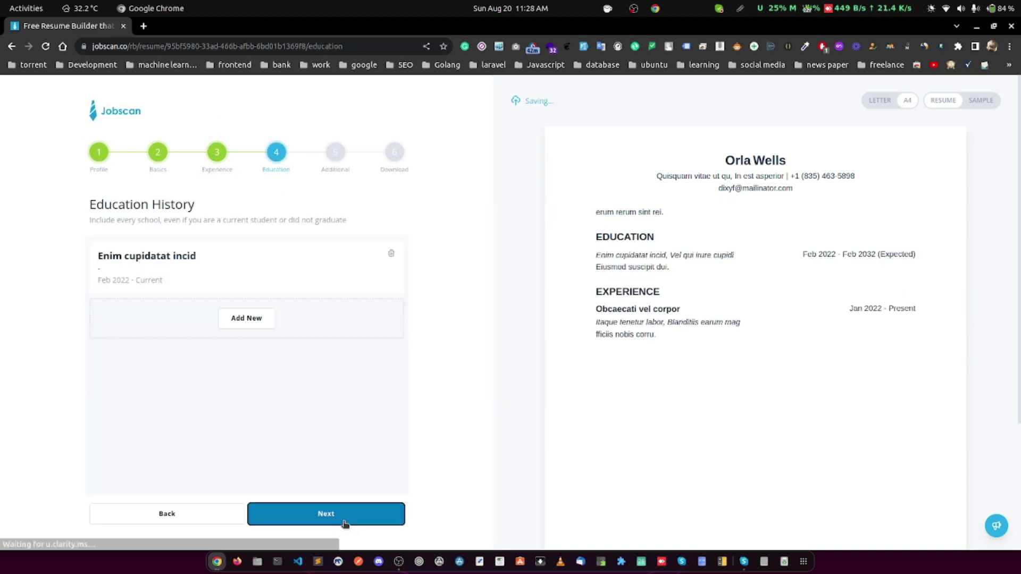
pyautogui.click(345, 524)
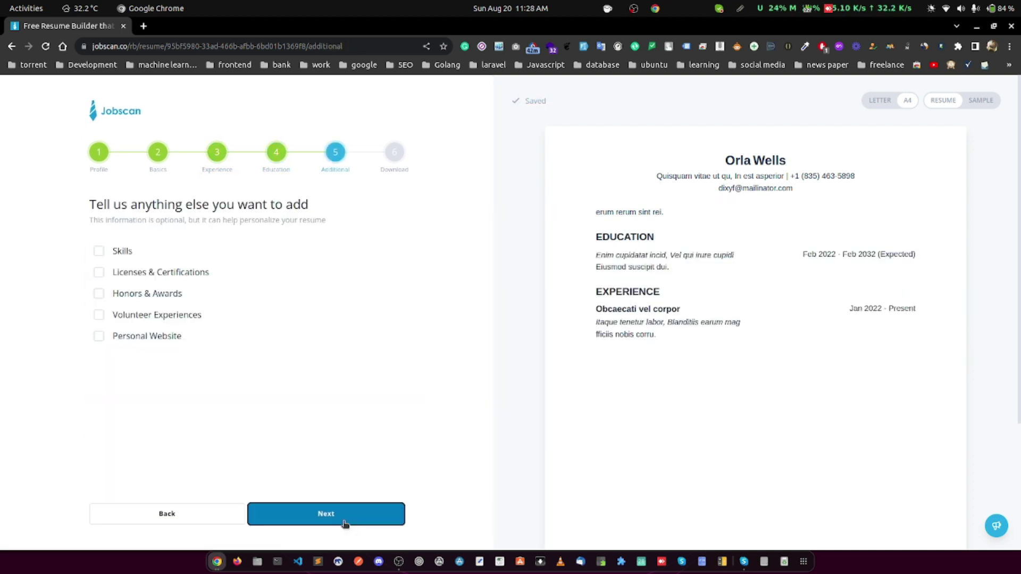
pyautogui.click(97, 252)
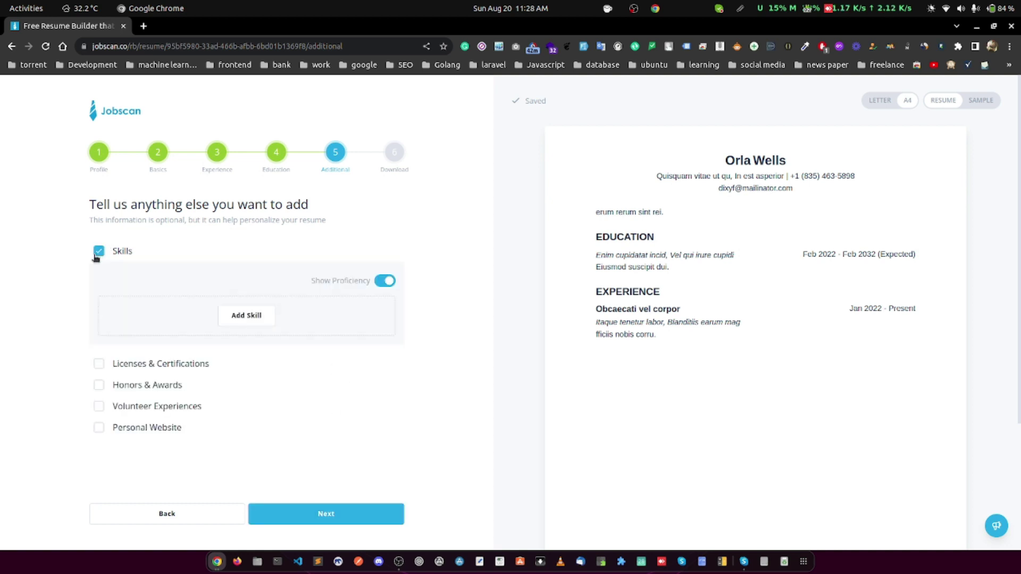
pyautogui.click(99, 365)
pyautogui.click(97, 450)
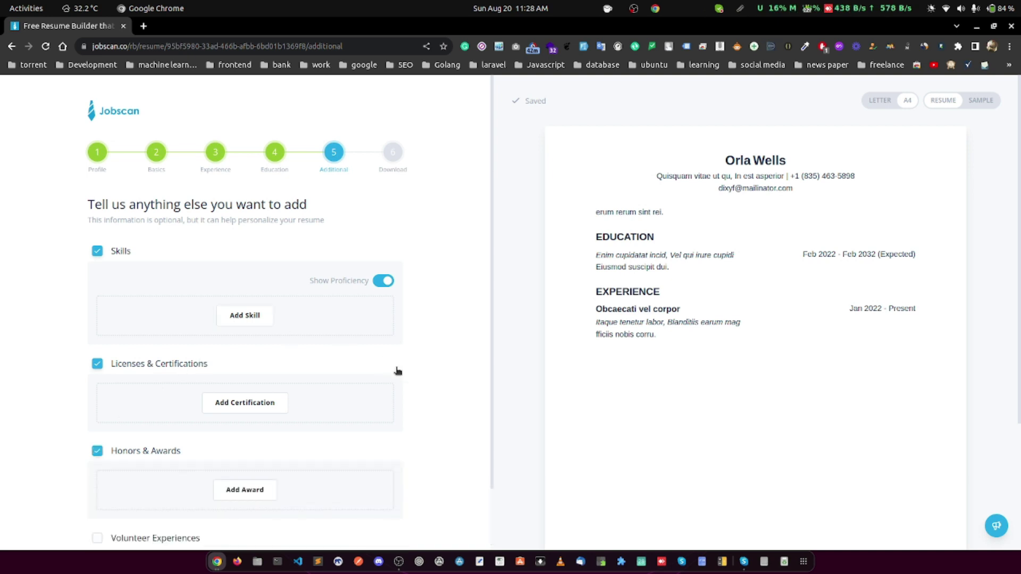
pyautogui.scroll(-2, 396, 369)
pyautogui.click(117, 469)
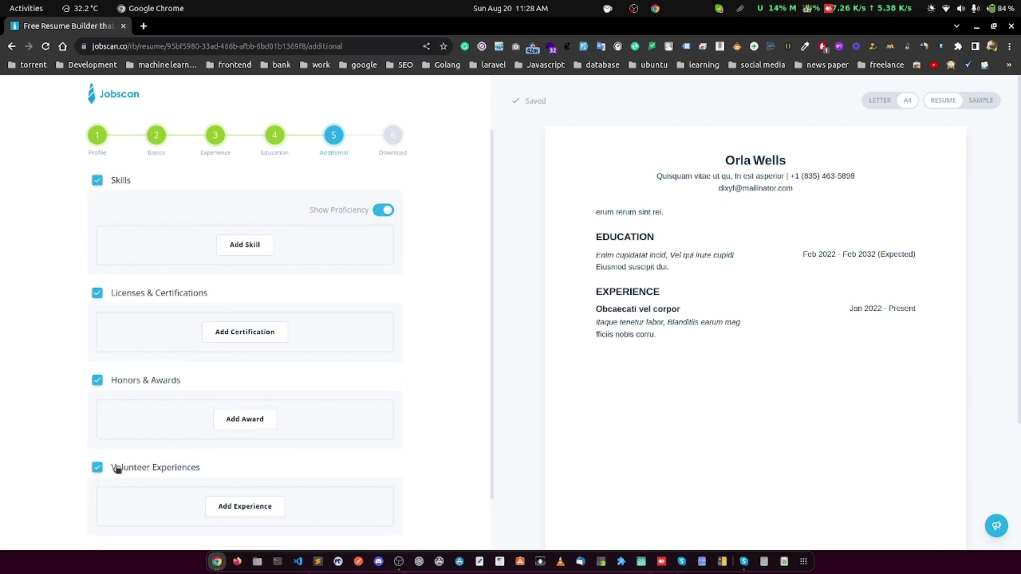
pyautogui.scroll(-2, 243, 449)
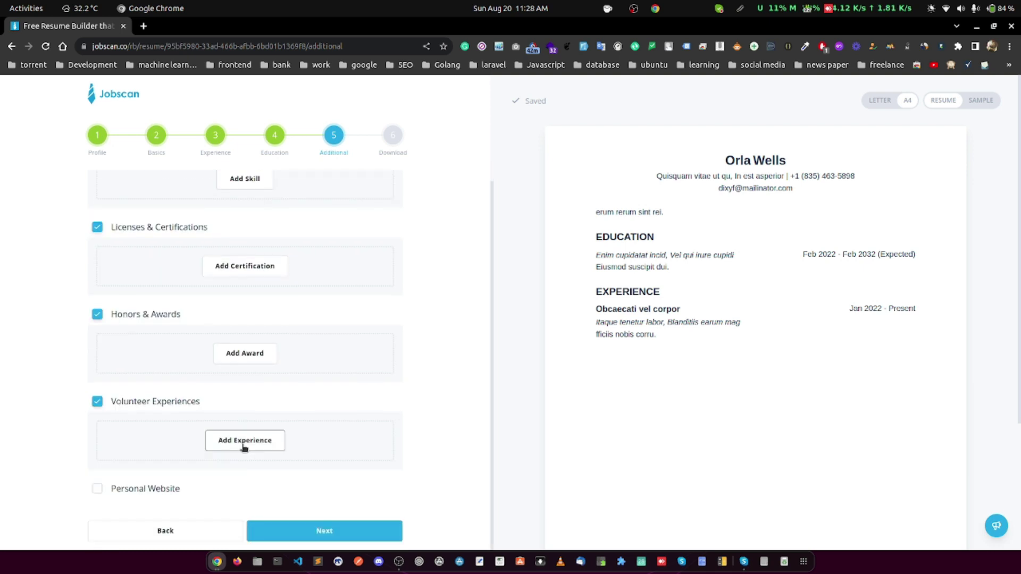
pyautogui.click(139, 497)
pyautogui.scroll(-2, 387, 475)
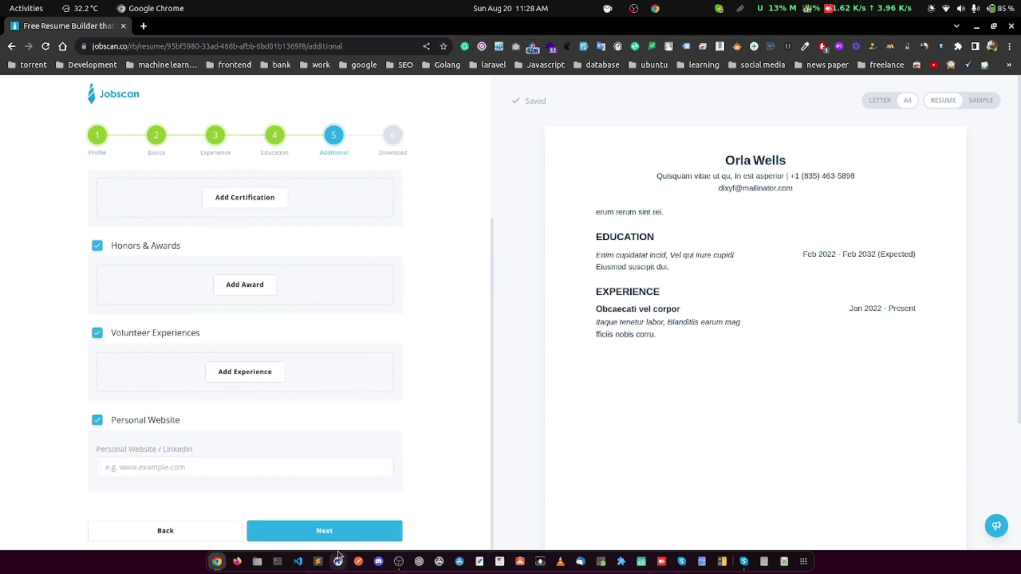
pyautogui.click(351, 529)
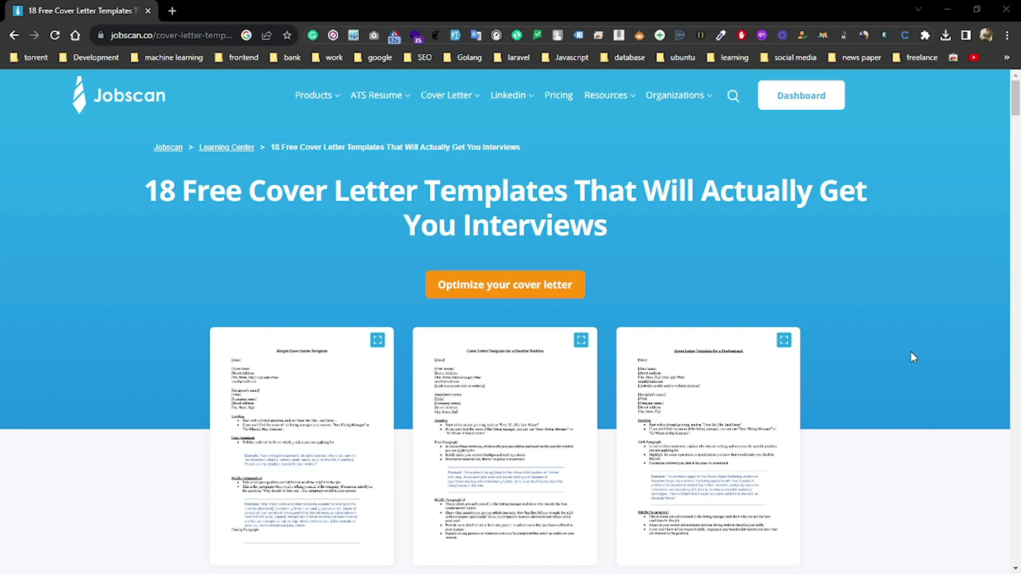
# Scroll down through the template cards on Jobscan's 18 free cover letter templates page
pyautogui.scroll(-1, 910, 352)
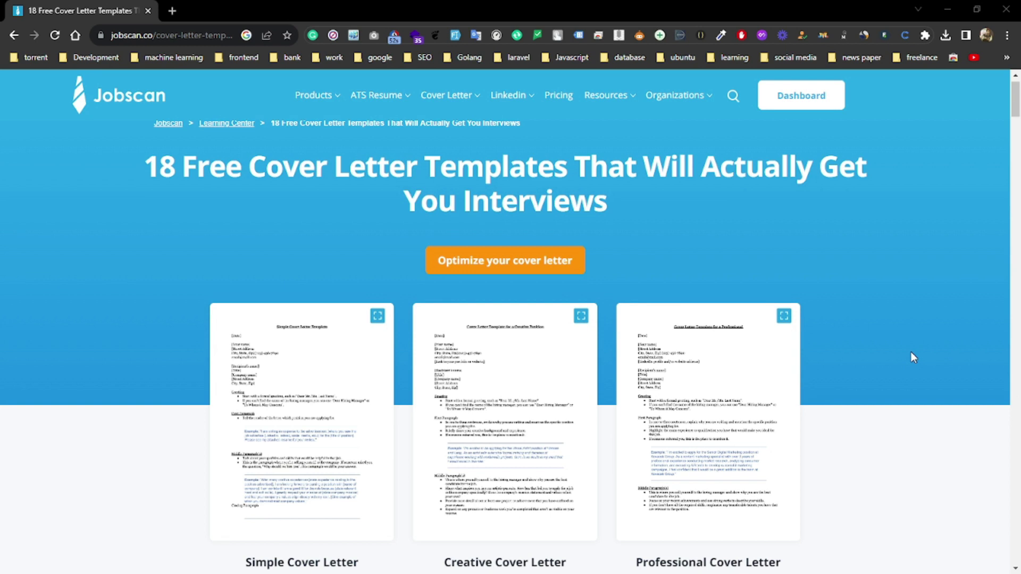
pyautogui.scroll(1, 910, 352)
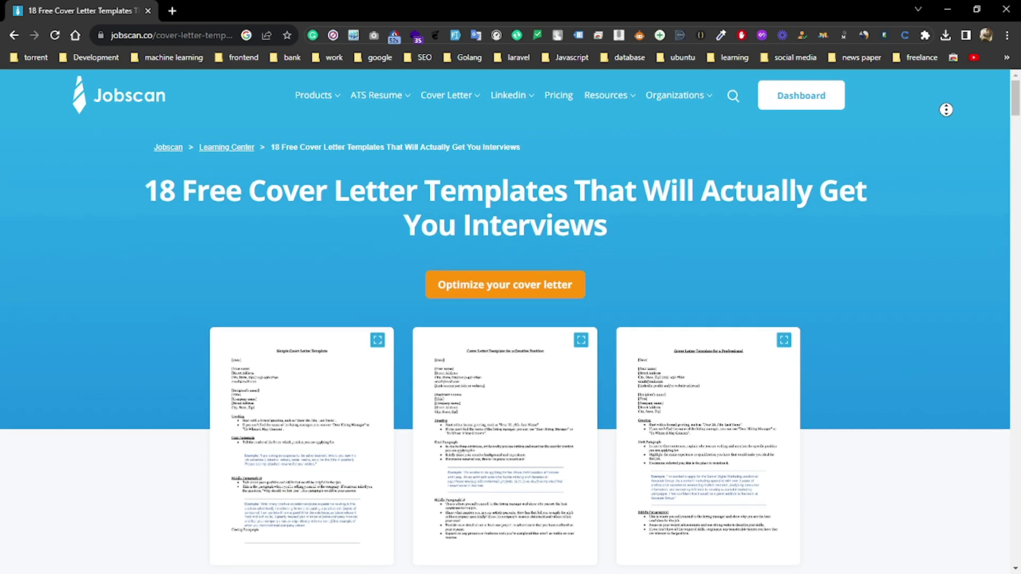
pyautogui.scroll(-3, 946, 117)
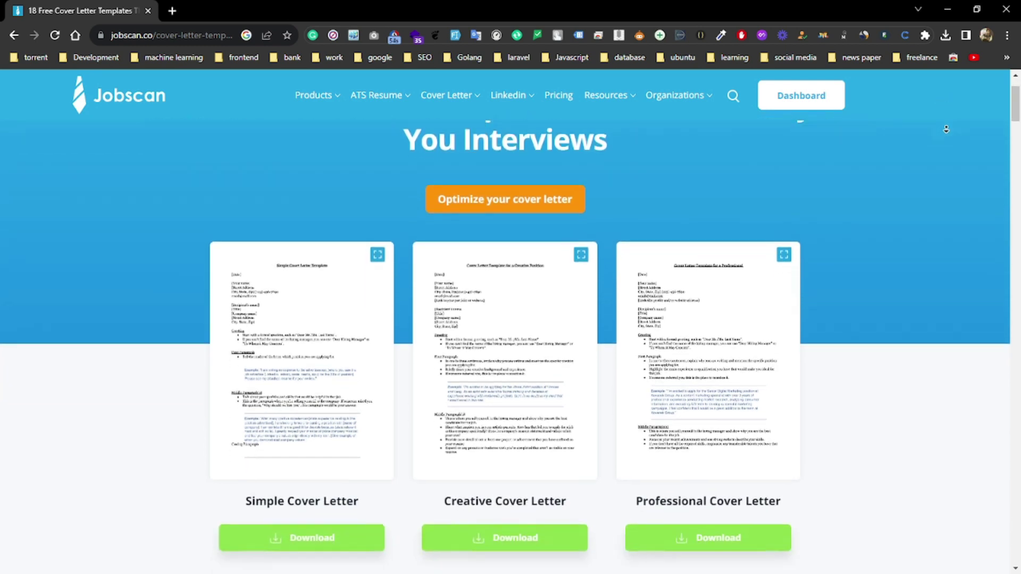
pyautogui.scroll(-3, 946, 128)
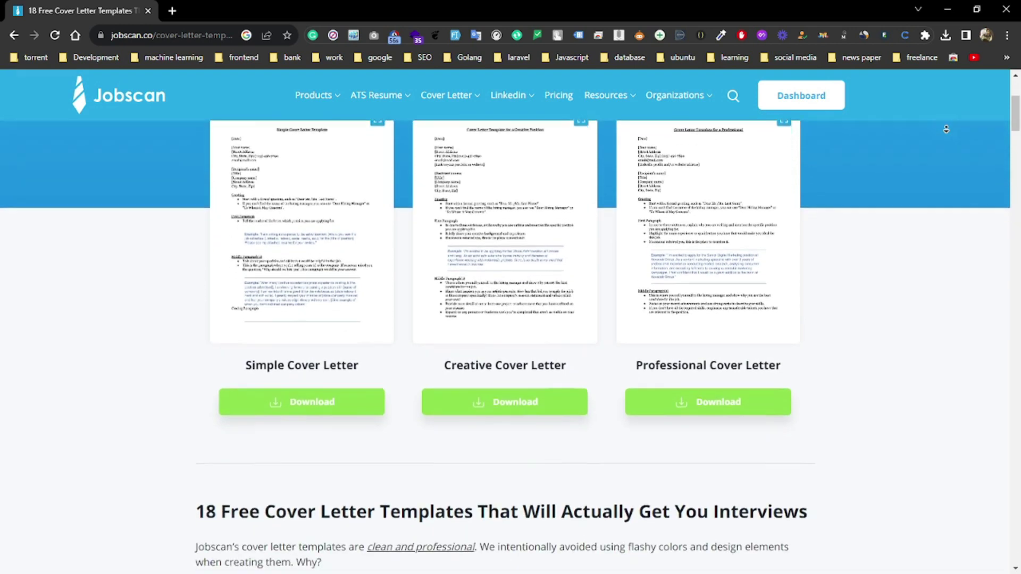
pyautogui.scroll(-2, 945, 129)
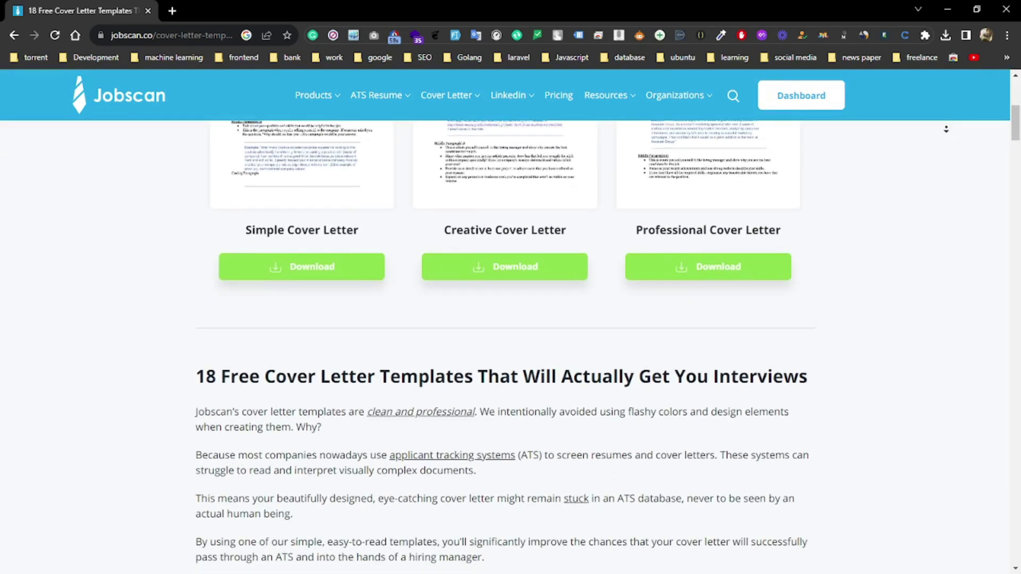
pyautogui.scroll(-3, 946, 129)
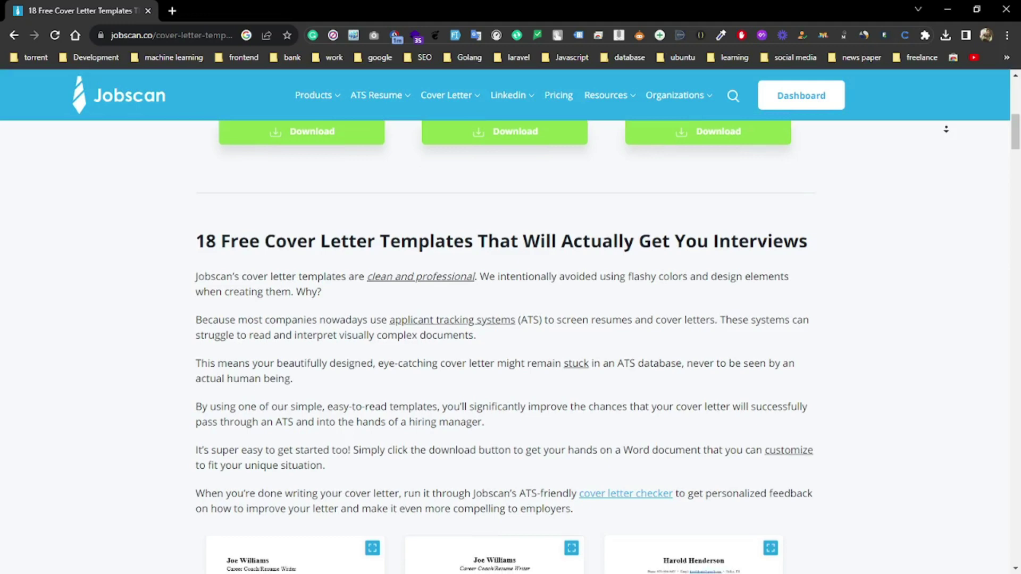
pyautogui.scroll(-3, 946, 128)
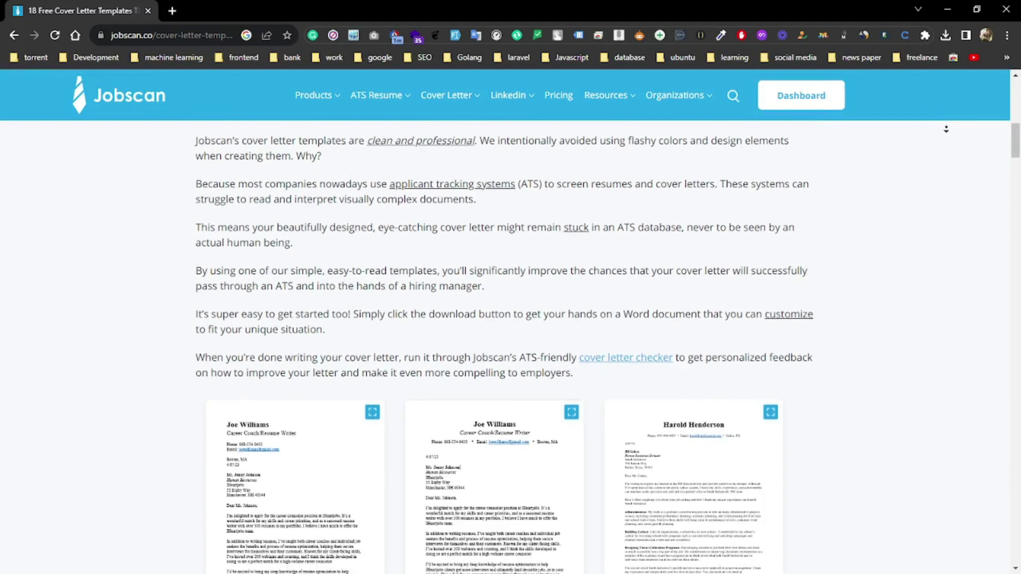
pyautogui.scroll(-3, 945, 129)
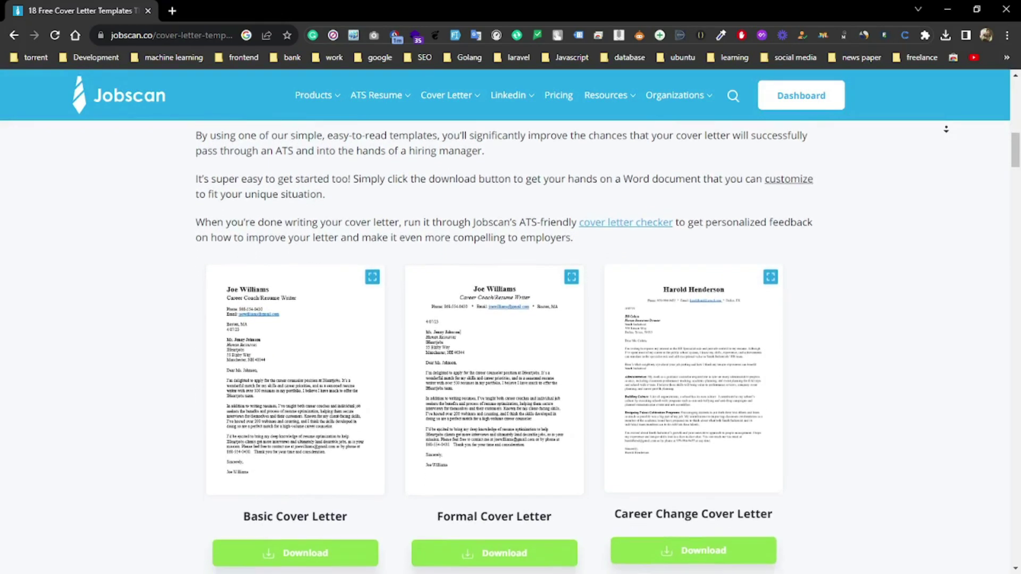
pyautogui.scroll(-3, 946, 128)
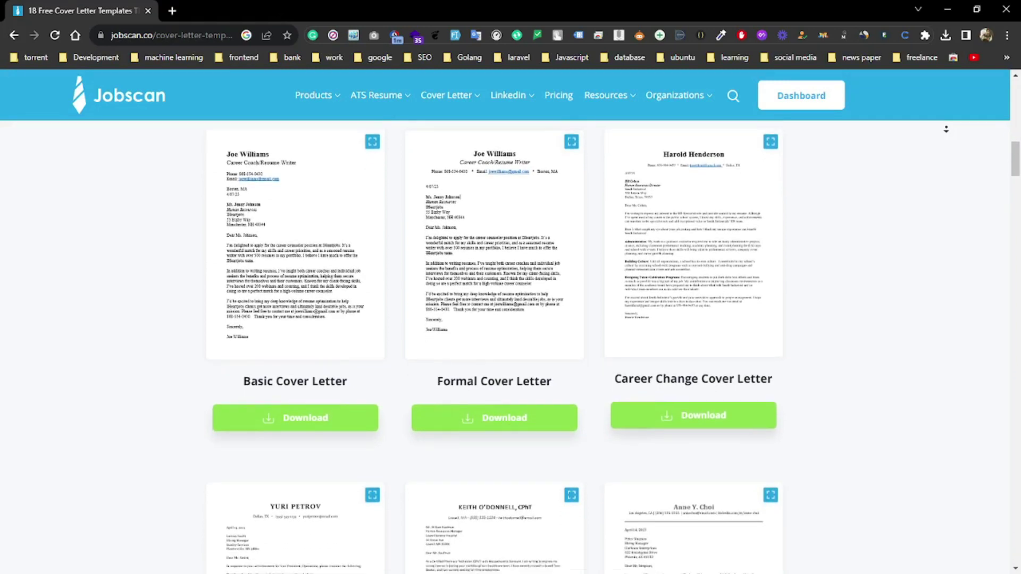
pyautogui.scroll(-3, 946, 129)
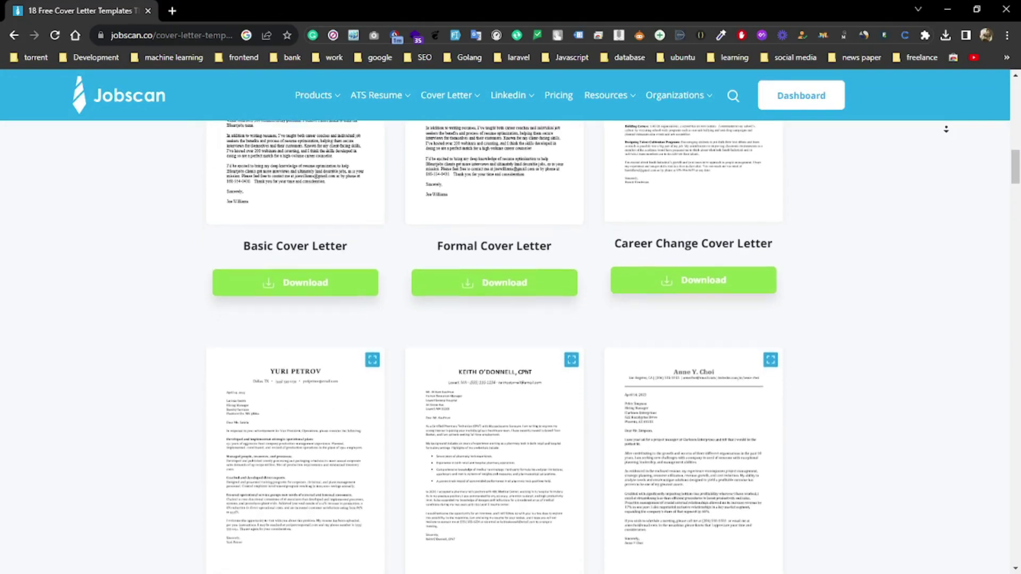
pyautogui.scroll(-3, 946, 129)
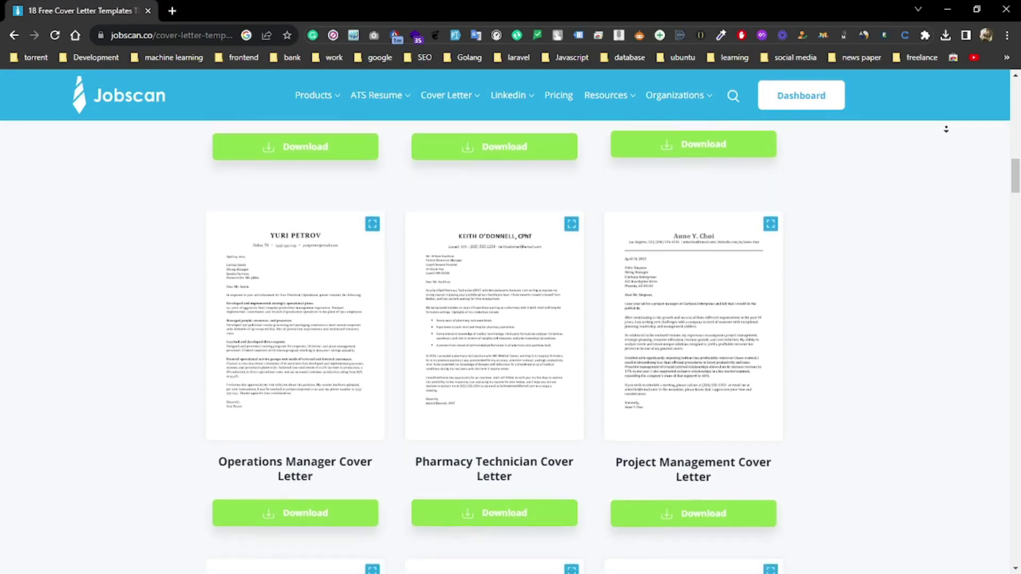
pyautogui.scroll(-3, 946, 129)
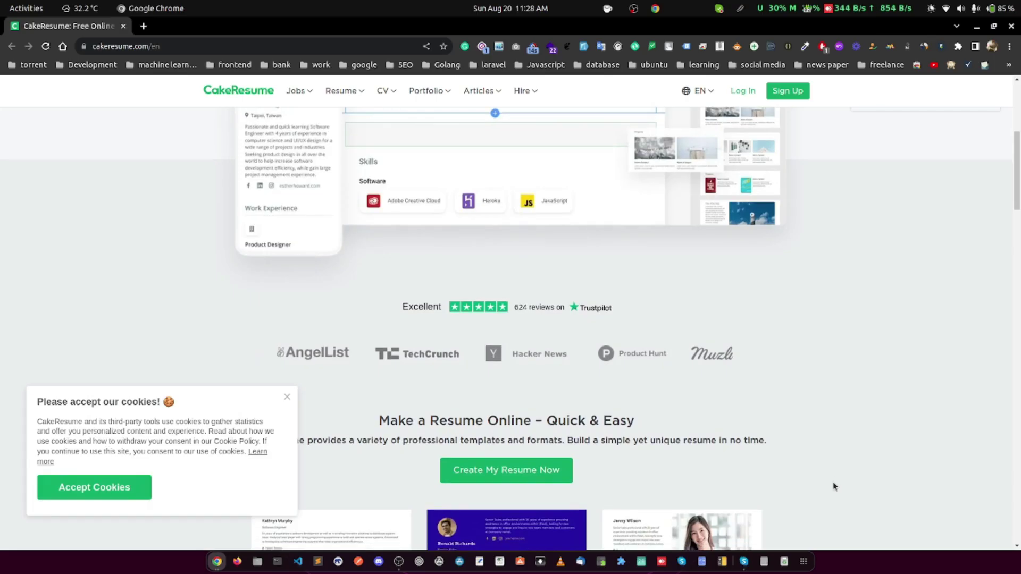
pyautogui.scroll(-3, 833, 482)
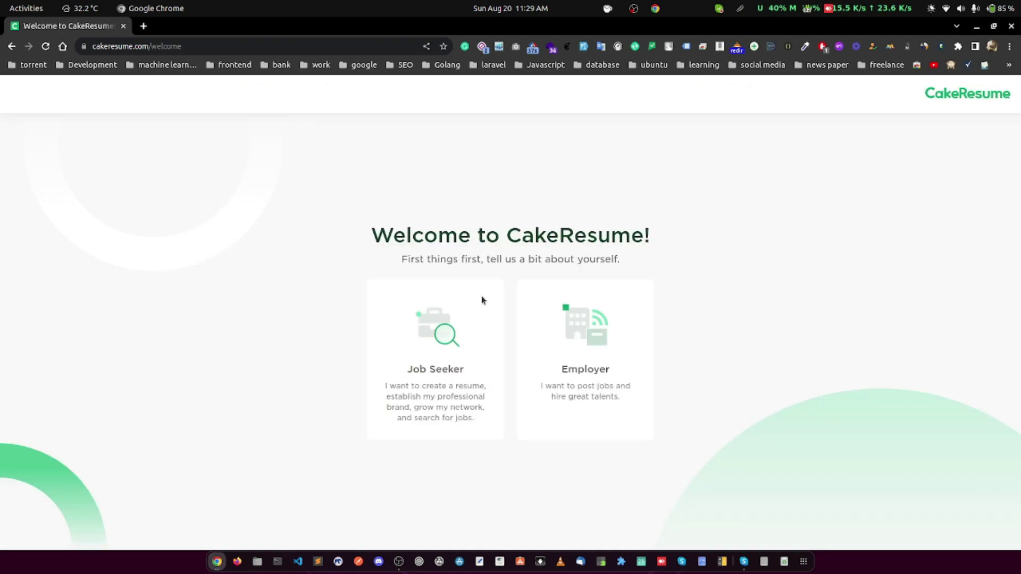
# Register as a job seeker wanting full-time, non-remote work with less than 1 year experience
pyautogui.click(434, 392)
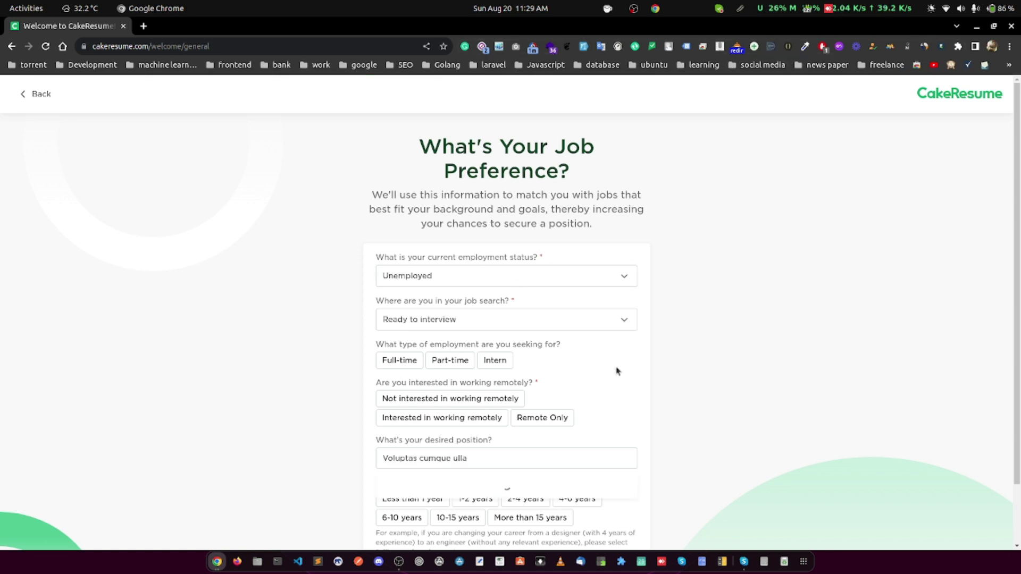
pyautogui.scroll(-2, 617, 370)
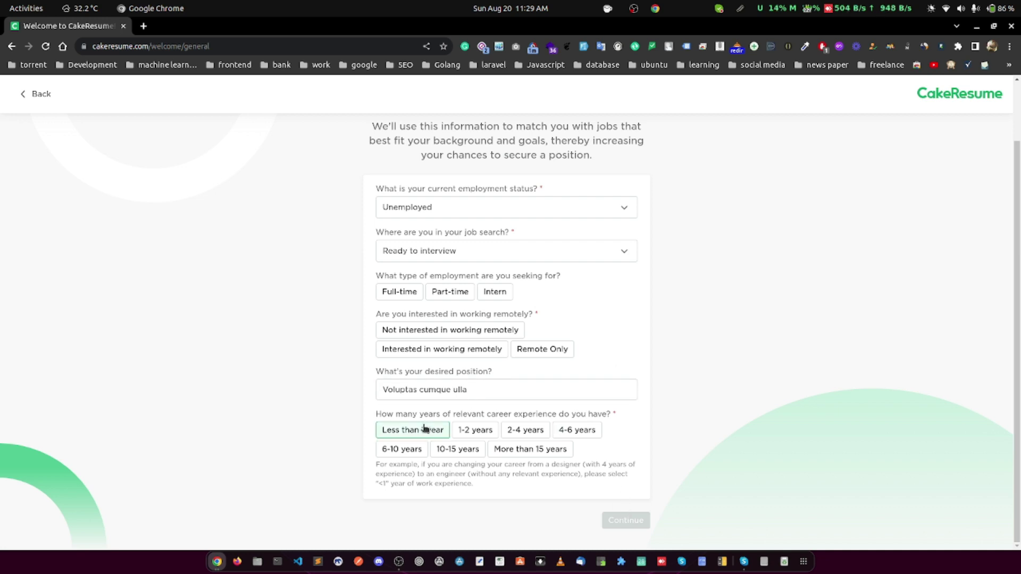
pyautogui.click(427, 329)
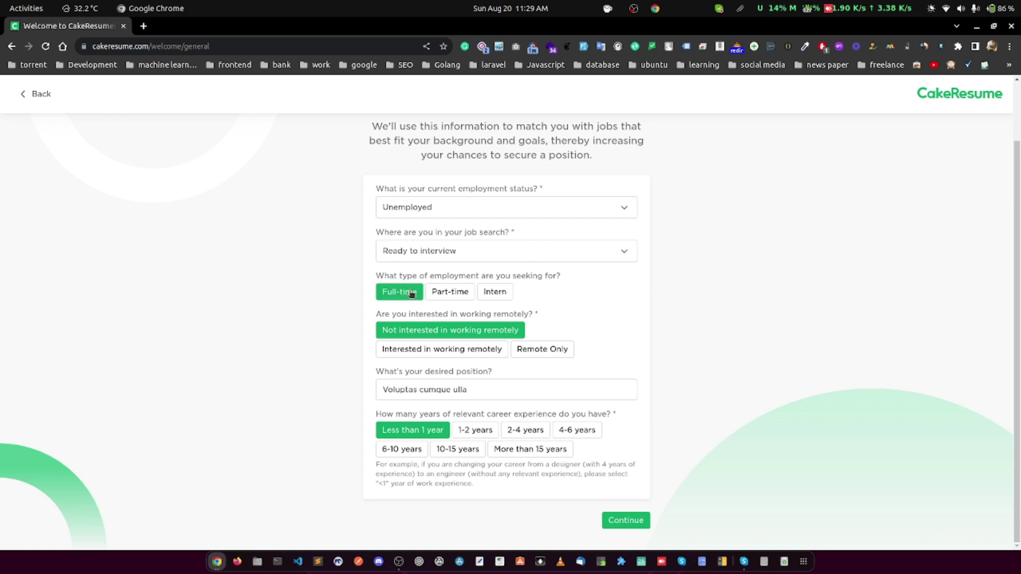
pyautogui.click(639, 525)
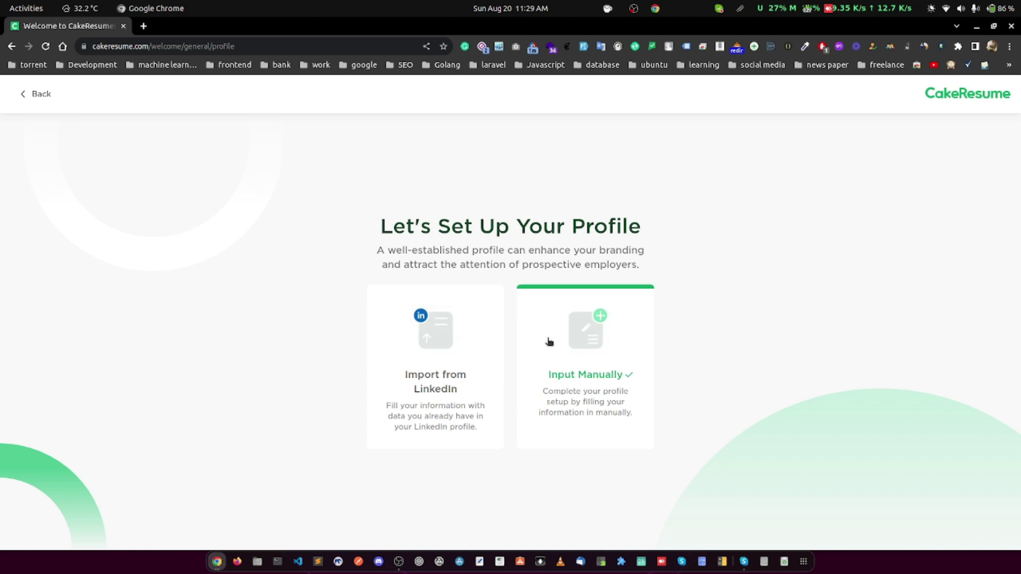
# Import the profile from the pasted LinkedIn URL and submit the imported information
pyautogui.click(471, 342)
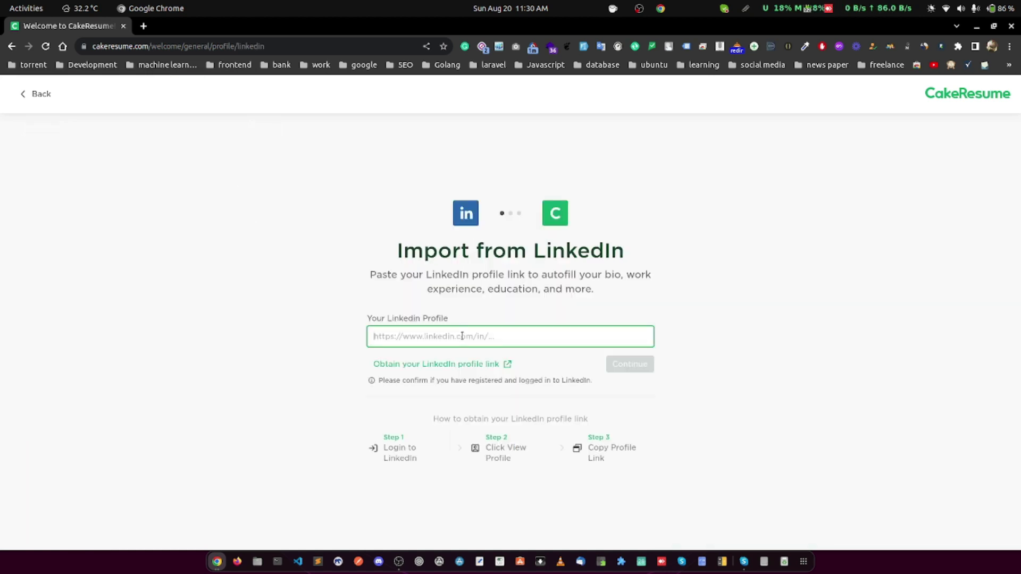
pyautogui.write('https://www.linkedin.com/in/iamsabbiralam/')
pyautogui.click(634, 366)
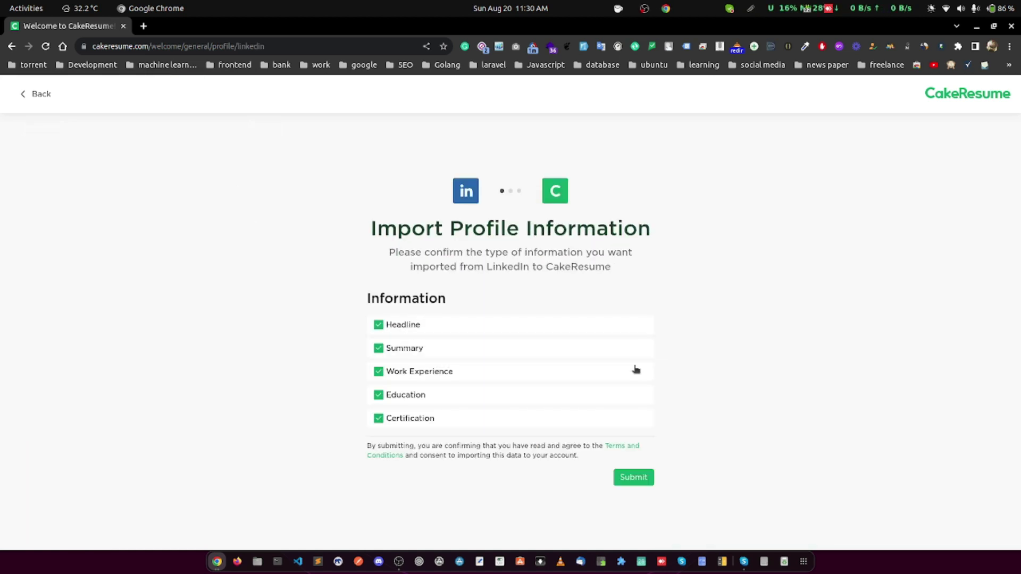
pyautogui.click(638, 476)
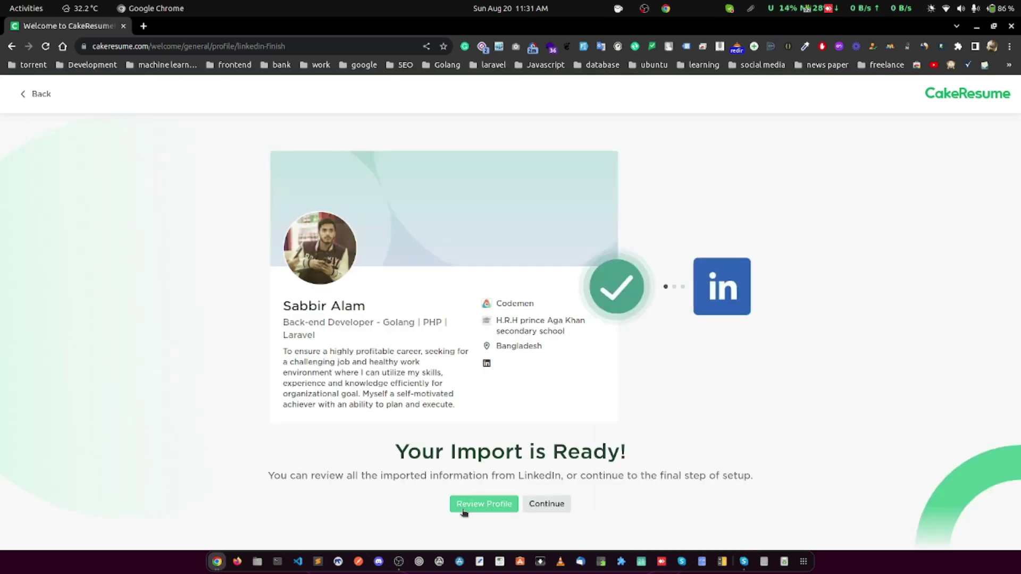
pyautogui.click(544, 505)
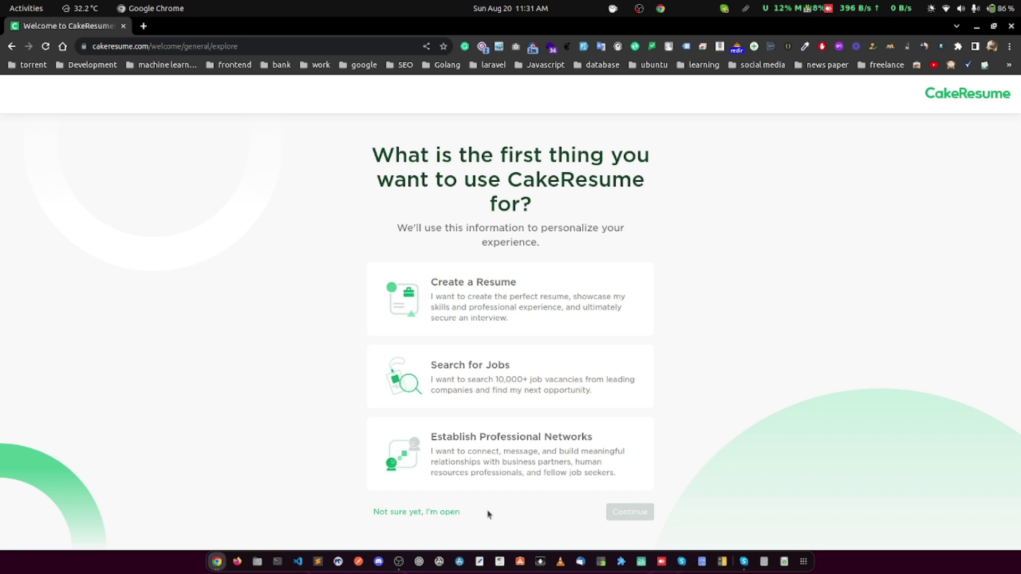
# Answer 'Not sure yet, I'm open', download the resume as PDF, and dismiss the notice
pyautogui.click(420, 508)
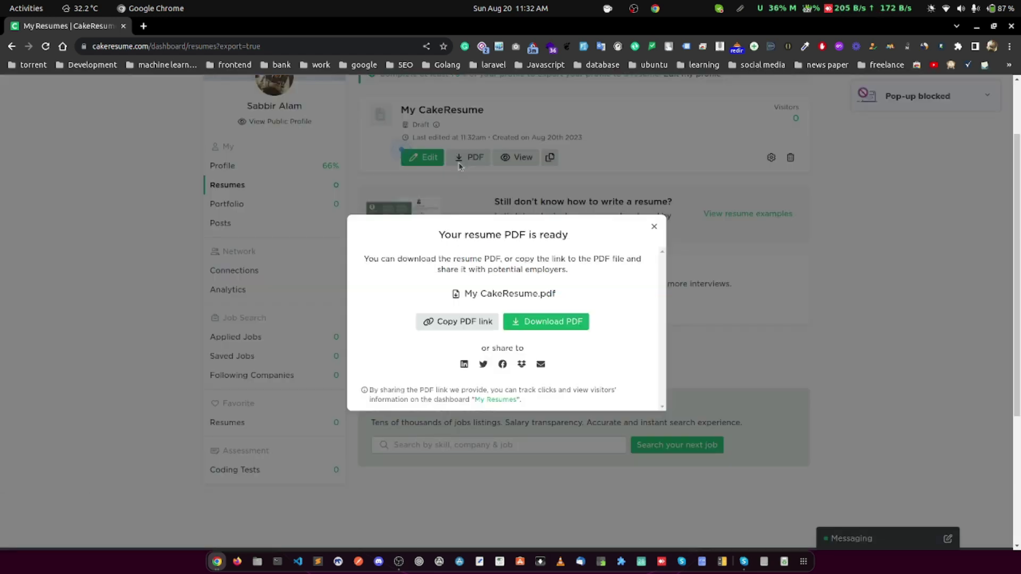
pyautogui.click(550, 322)
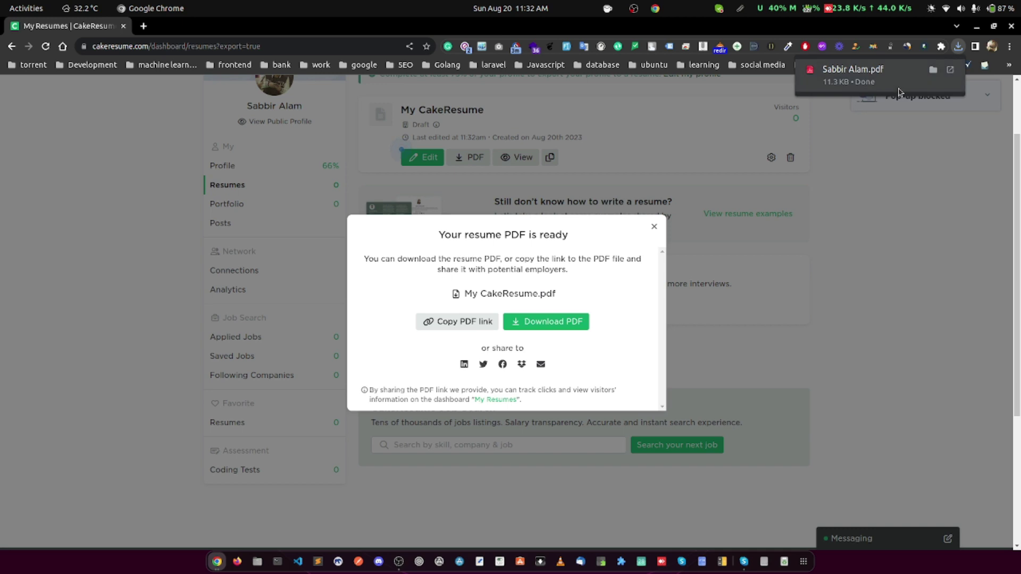
pyautogui.click(717, 123)
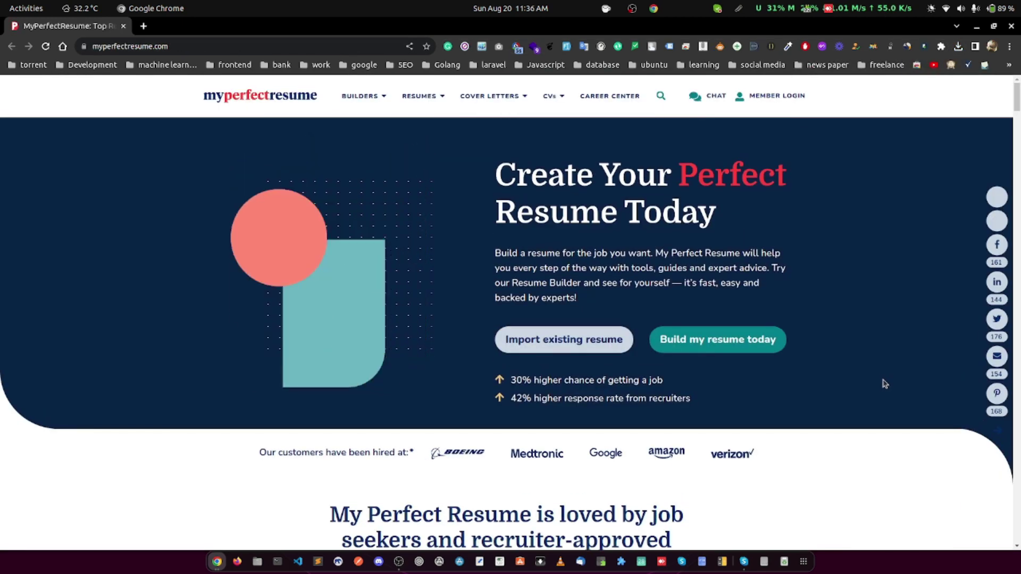
# Start a new resume in MyPerfectResume's resume builder
pyautogui.scroll(-4, 884, 383)
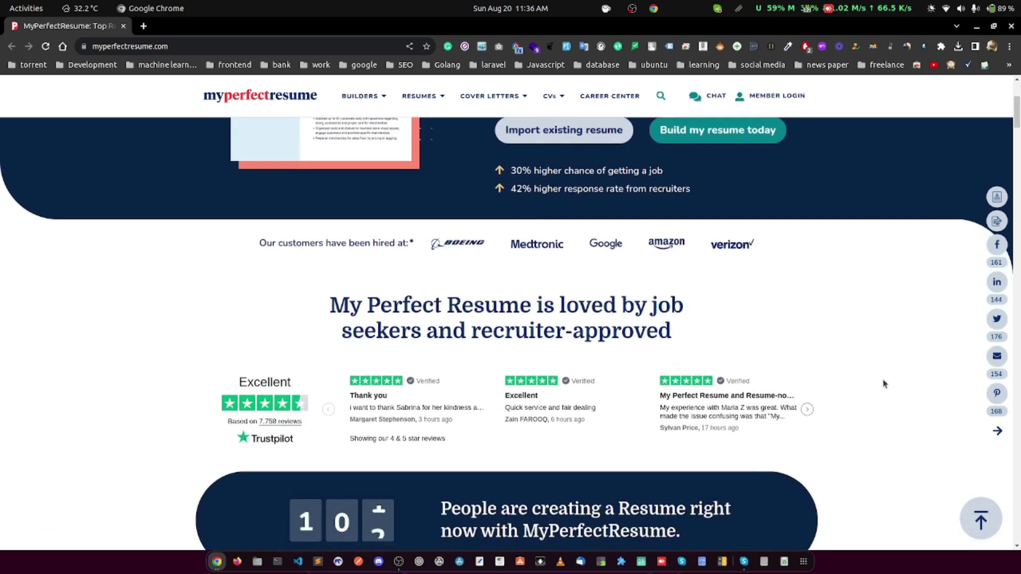
pyautogui.scroll(-4, 884, 383)
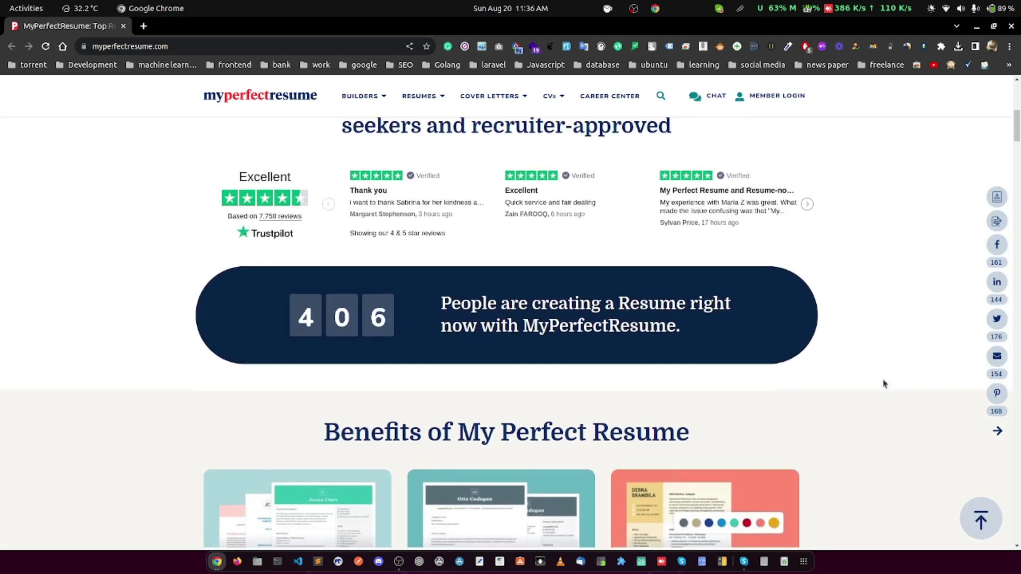
pyautogui.scroll(-4, 884, 383)
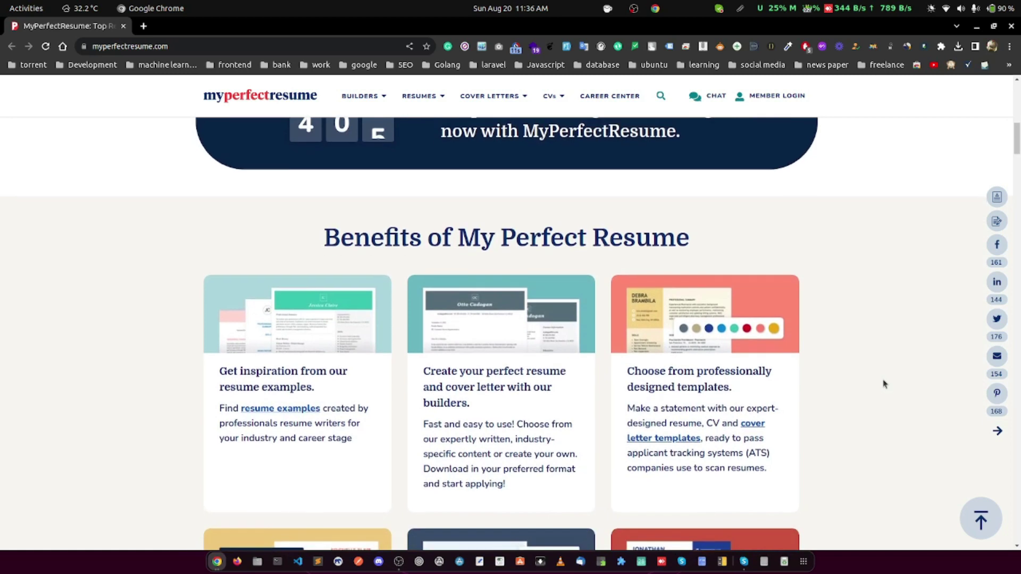
pyautogui.scroll(-3, 884, 383)
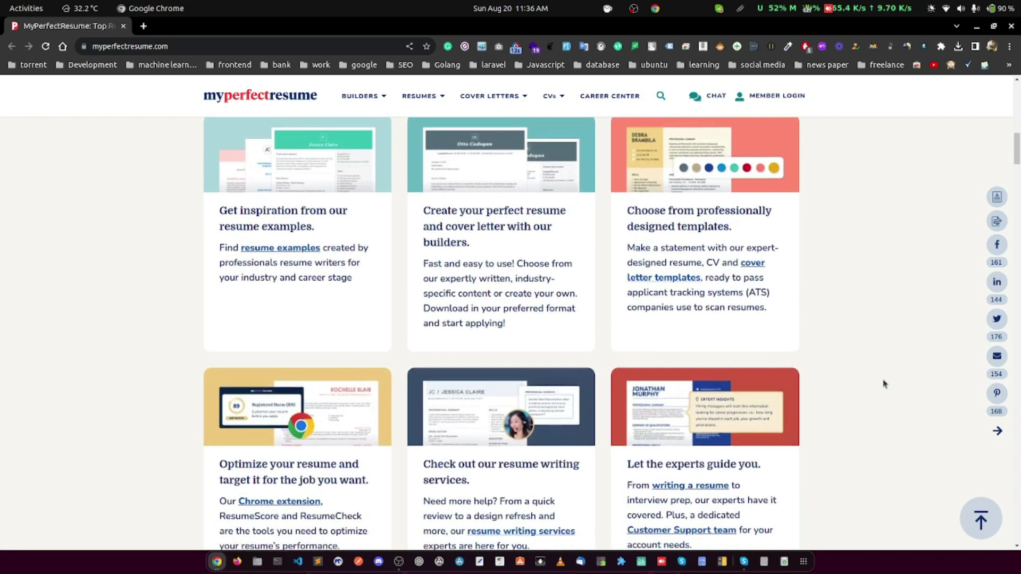
pyautogui.scroll(-5, 884, 383)
pyautogui.click(433, 439)
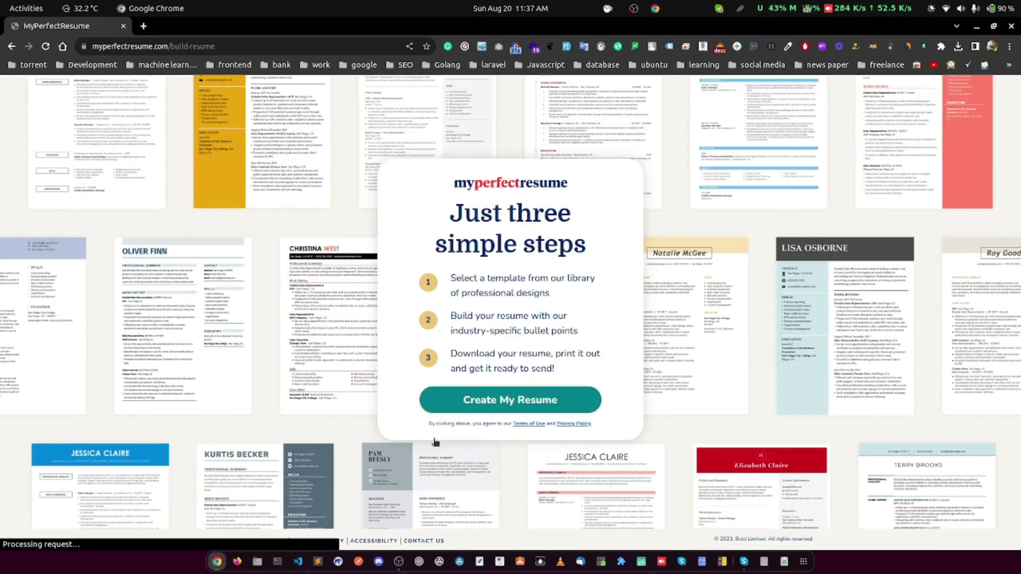
pyautogui.click(556, 396)
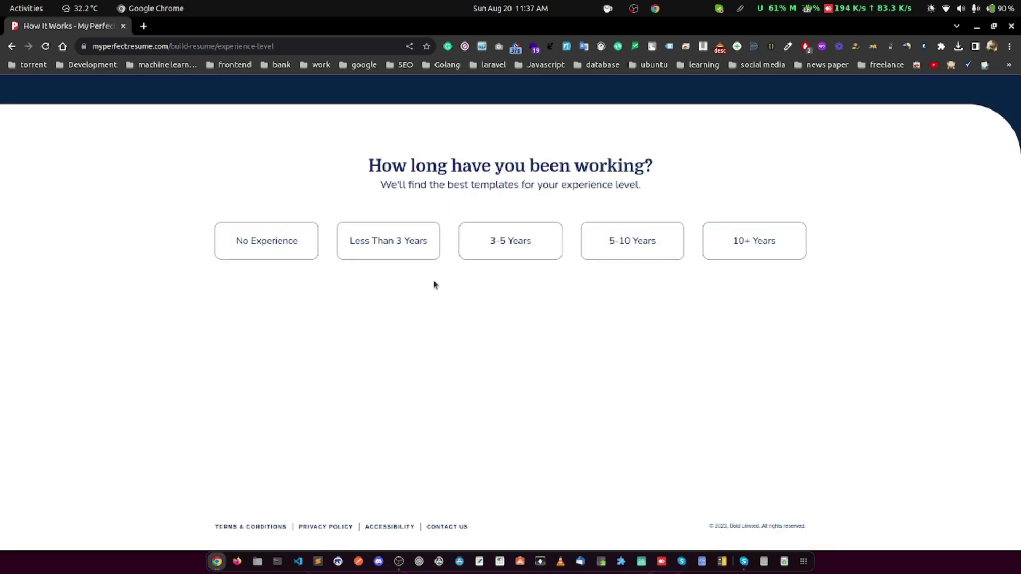
# Answer no experience, student, post-secondary, and pick the dark template for Bangladesh
pyautogui.click(303, 238)
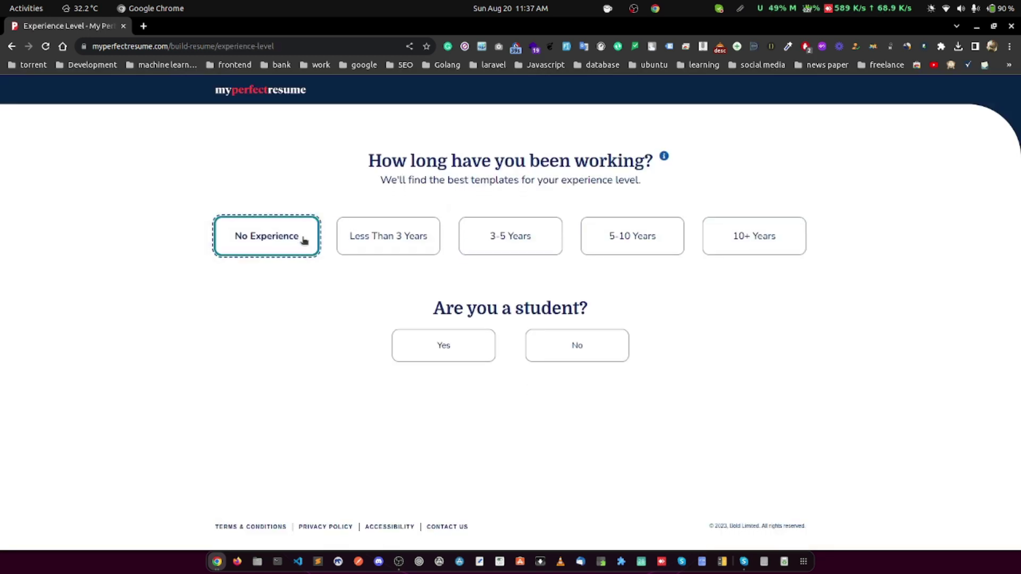
pyautogui.click(470, 355)
pyautogui.click(389, 478)
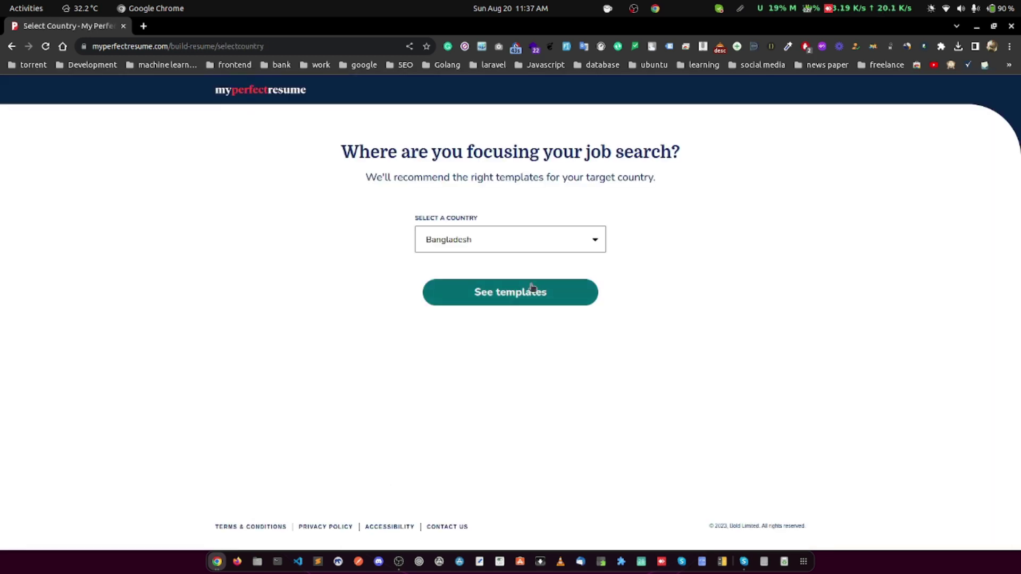
pyautogui.click(531, 291)
pyautogui.click(707, 404)
pyautogui.click(728, 523)
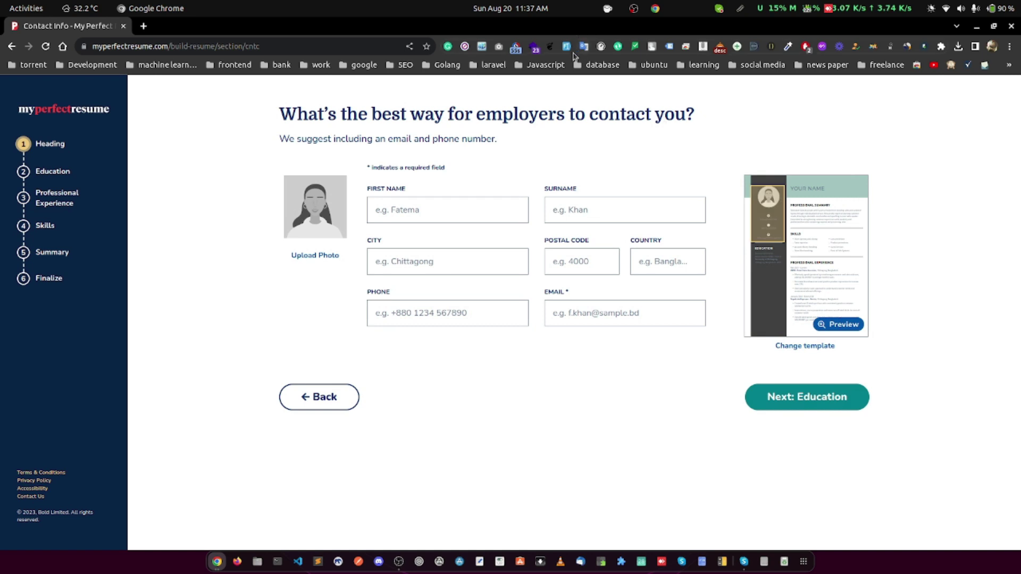
# Auto-fill the contact details and save education with February 2024 graduation
pyautogui.click(571, 51)
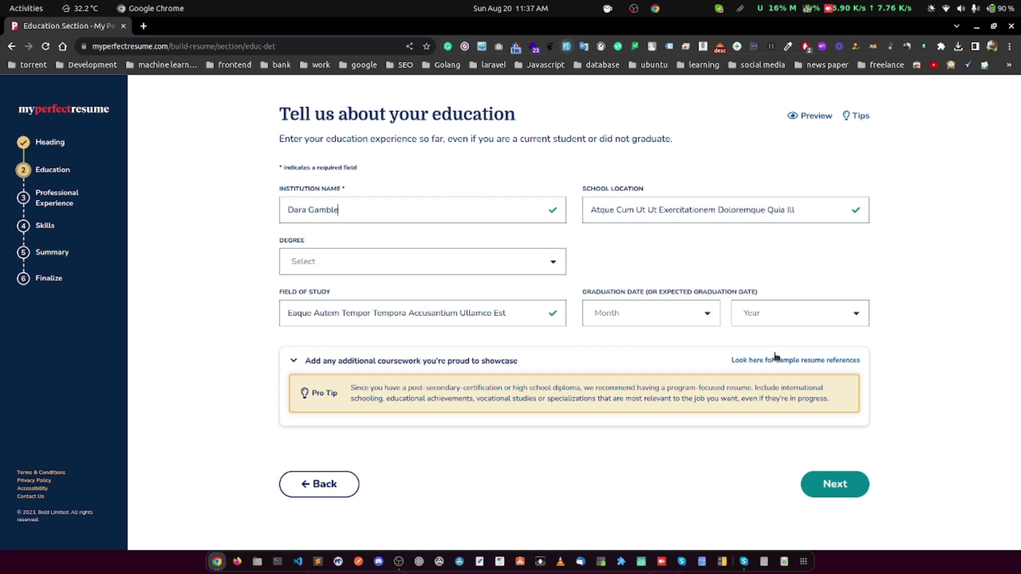
pyautogui.click(703, 318)
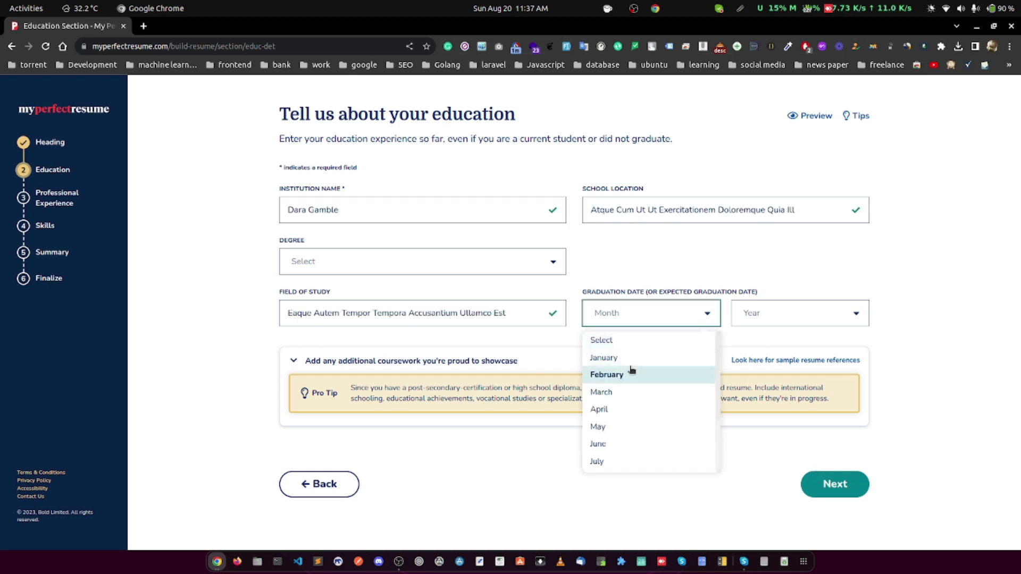
pyautogui.click(631, 369)
pyautogui.click(793, 319)
pyautogui.click(768, 387)
pyautogui.click(836, 485)
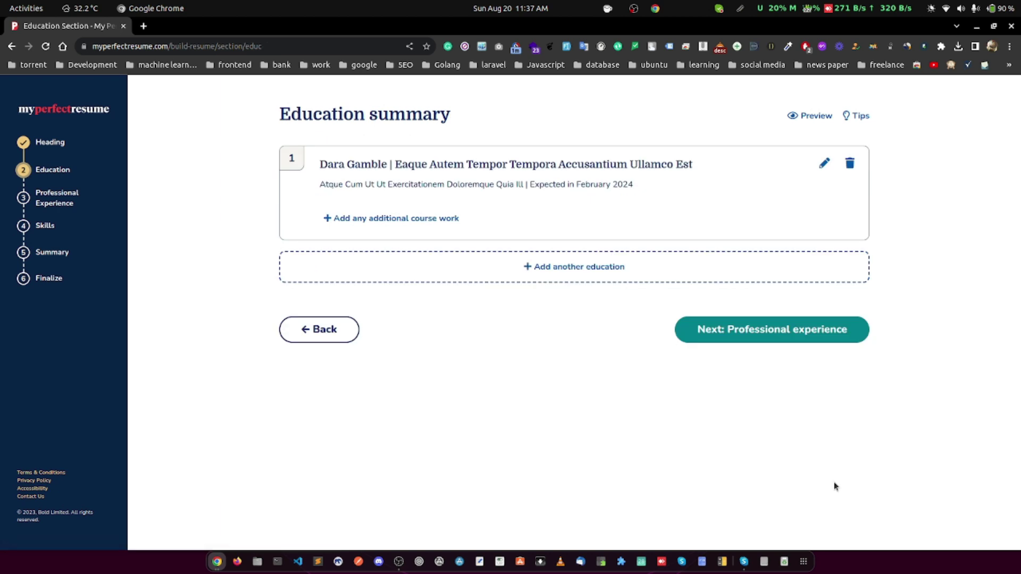
# Mark the resume for job seeking and choose Volunteering, Teacher's Assistant and Tutor experience
pyautogui.click(794, 326)
pyautogui.click(513, 184)
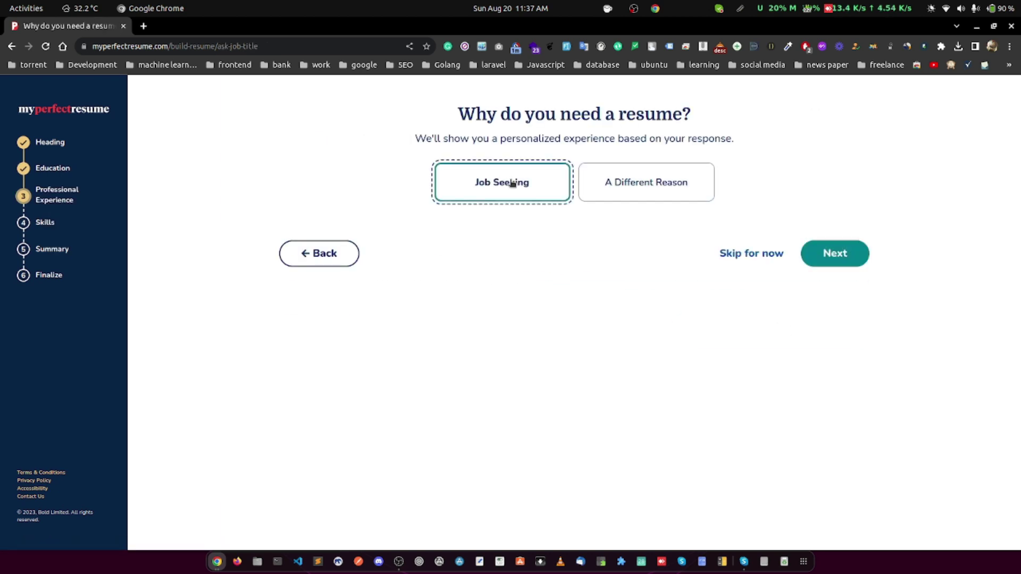
pyautogui.click(844, 248)
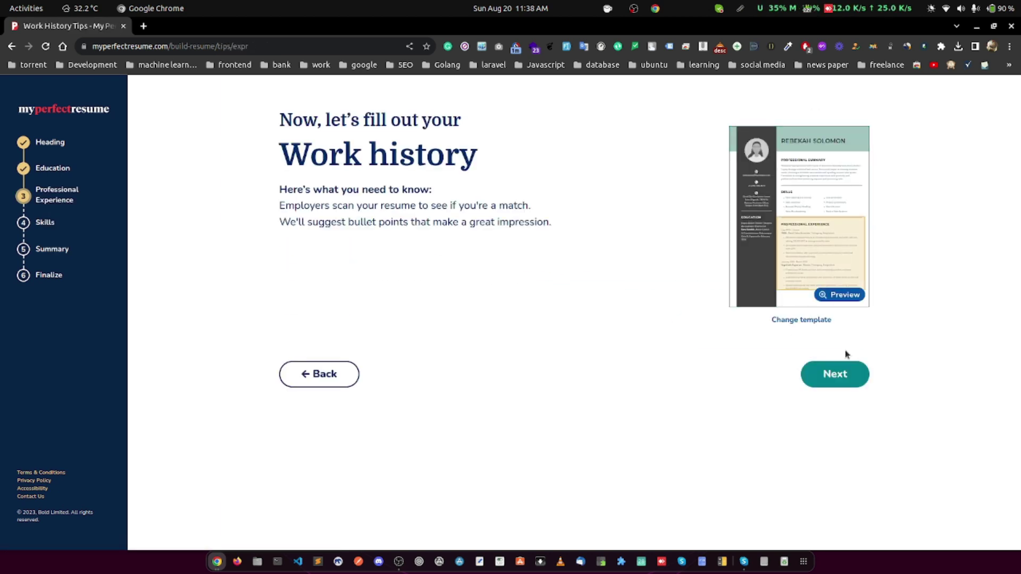
pyautogui.click(842, 372)
pyautogui.click(537, 183)
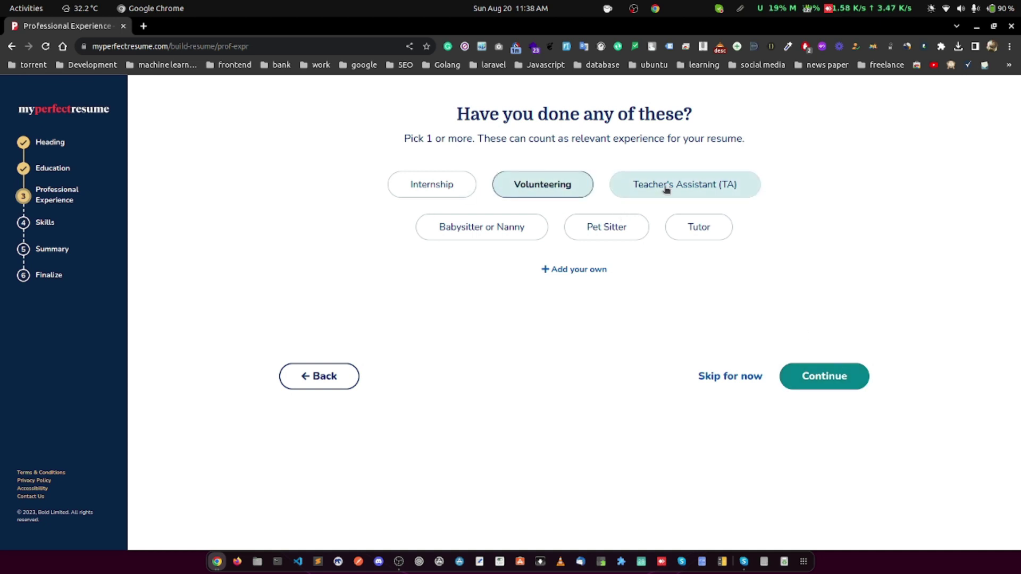
pyautogui.click(665, 189)
pyautogui.click(699, 225)
pyautogui.click(822, 372)
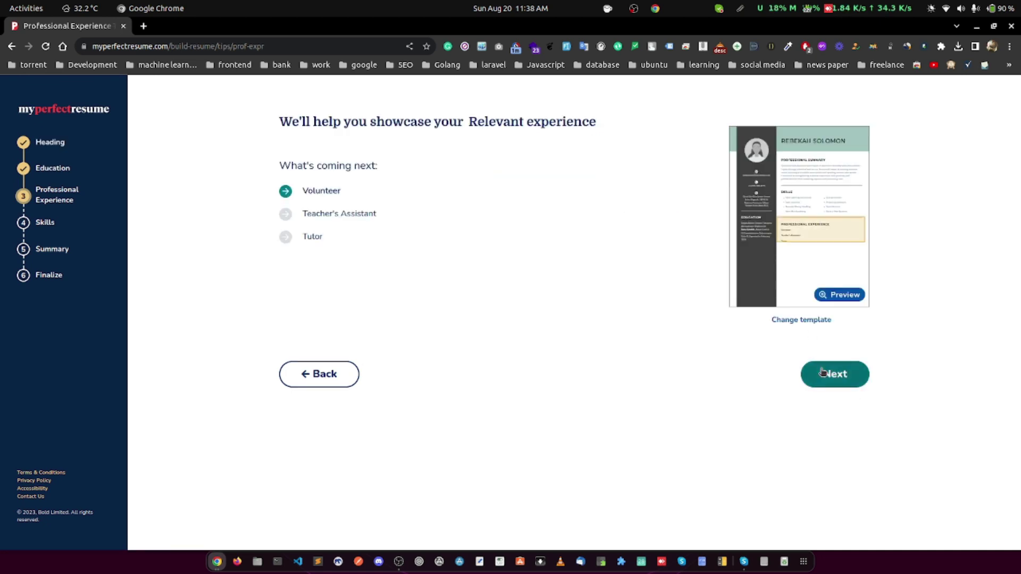
# Fill the volunteering entry with sample details, ongoing since January 2022, and save
pyautogui.click(822, 373)
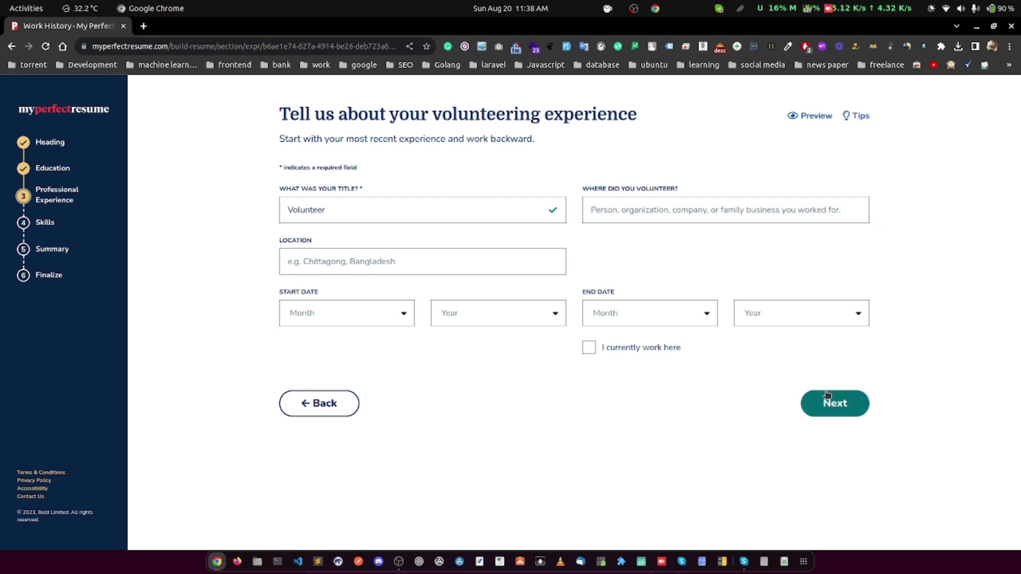
pyautogui.hotkey('alt', 'shift', 'f')
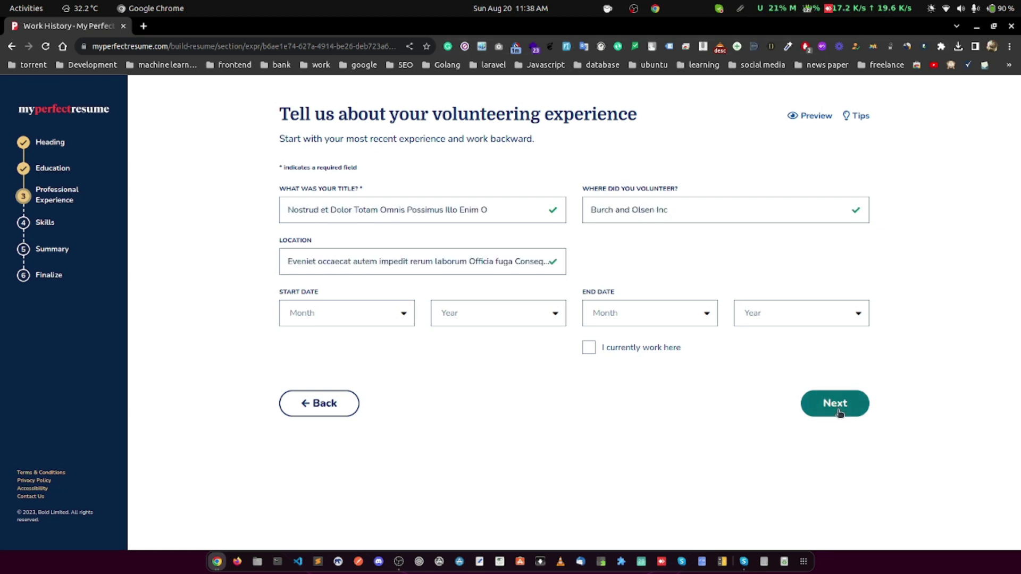
pyautogui.click(616, 346)
pyautogui.click(348, 303)
pyautogui.click(333, 363)
pyautogui.click(478, 323)
pyautogui.click(467, 378)
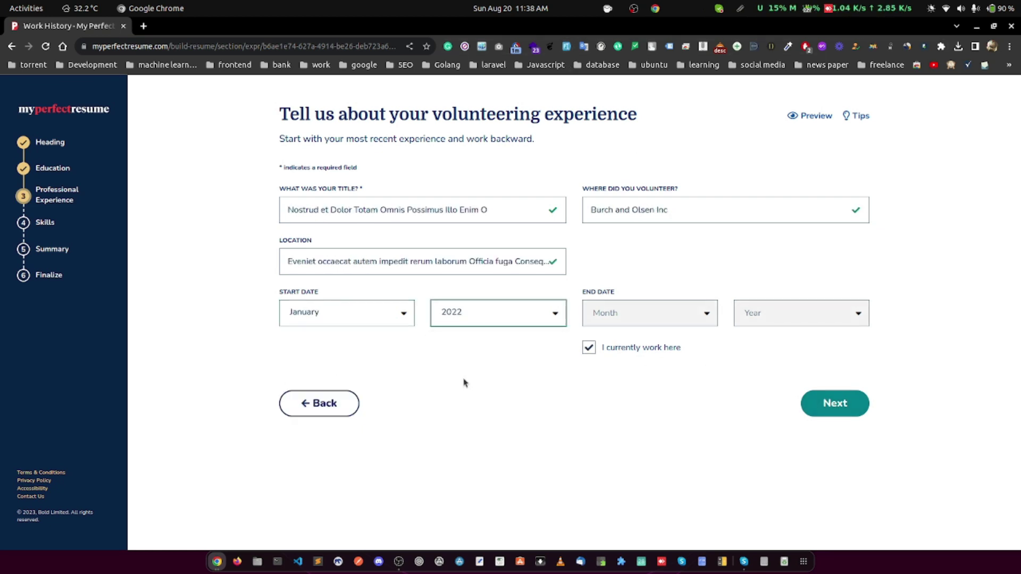
pyautogui.click(841, 403)
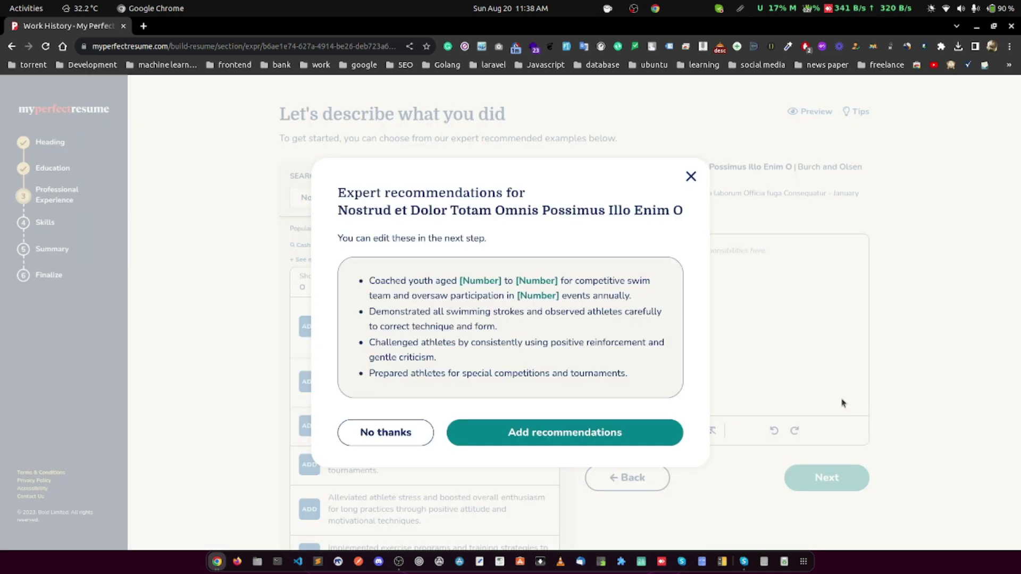
# Add the four recommended bullets to the volunteering description
pyautogui.click(451, 432)
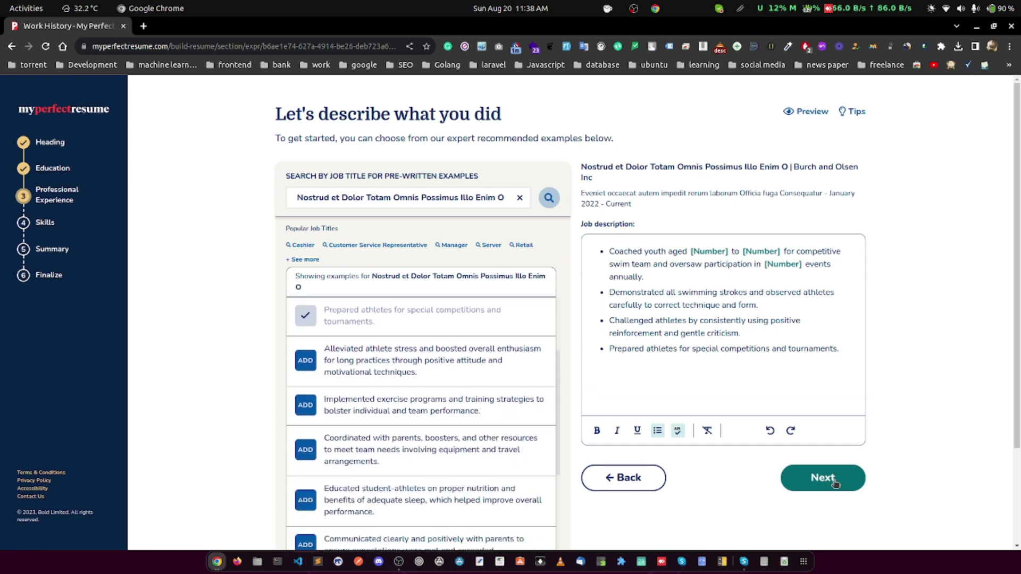
pyautogui.click(833, 478)
pyautogui.click(824, 431)
# Decline suggested top skills, save languages, and continue to finalize the resume
pyautogui.click(832, 381)
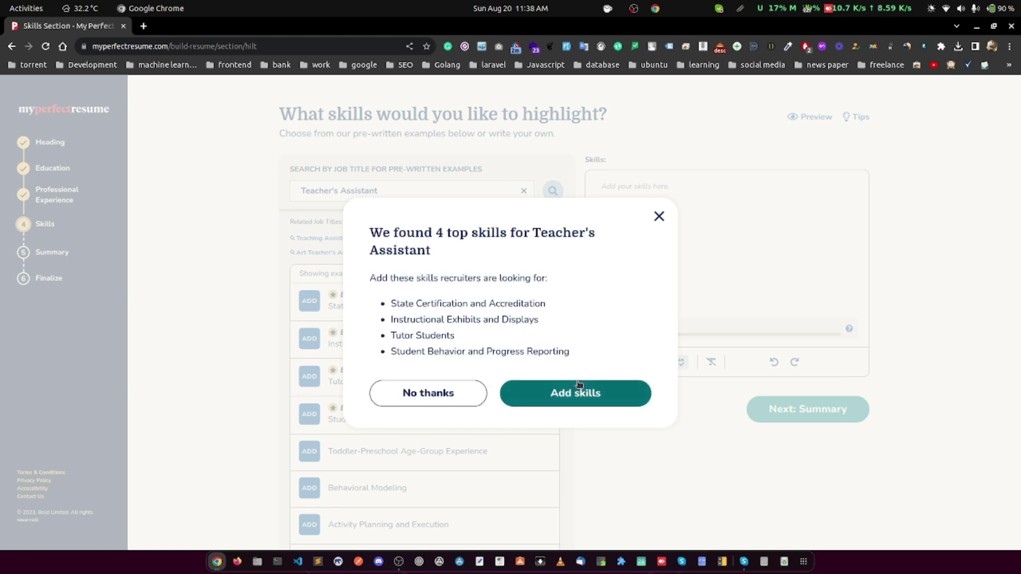
pyautogui.click(831, 388)
pyautogui.click(830, 410)
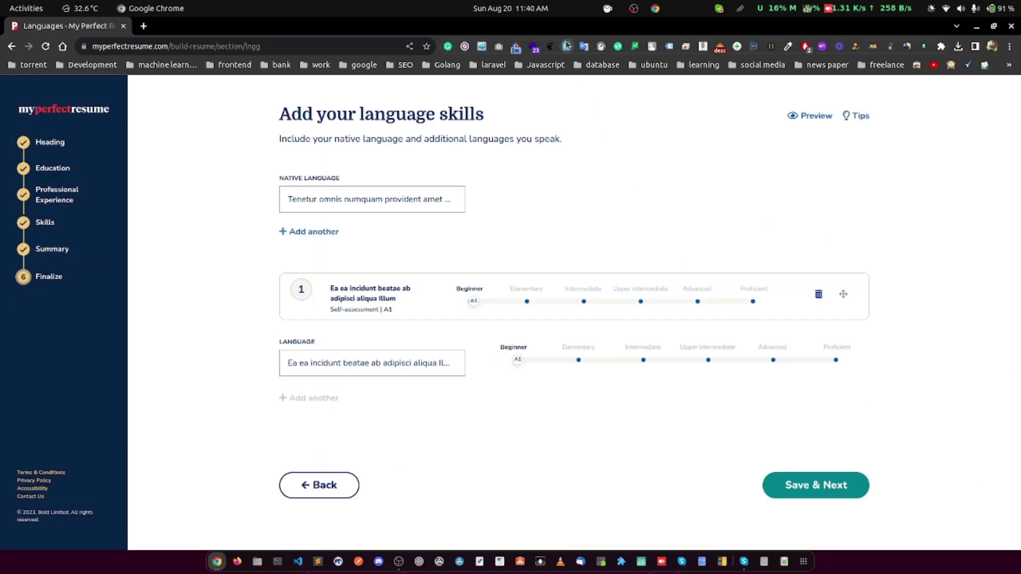
pyautogui.click(781, 477)
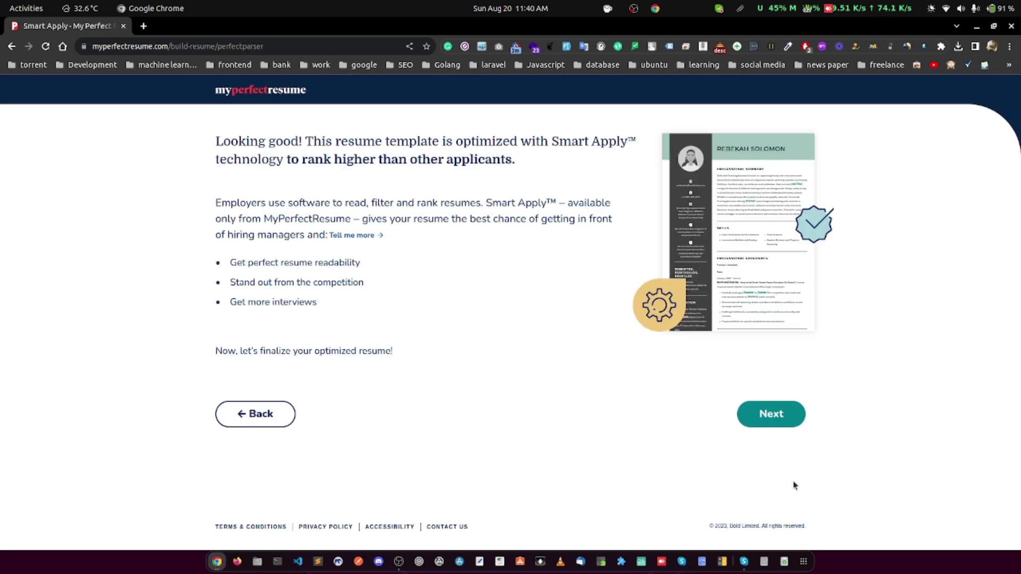
pyautogui.click(772, 418)
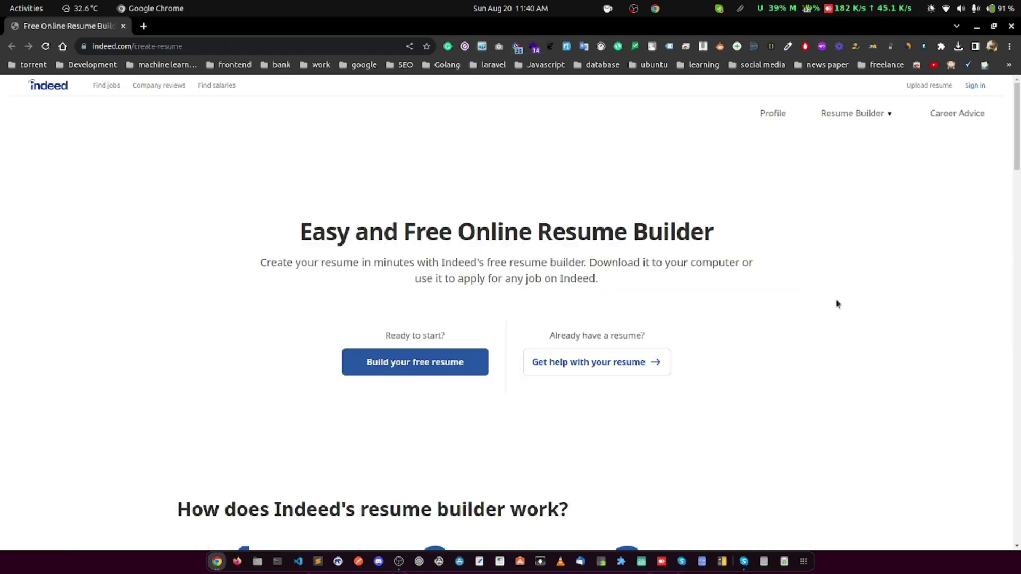
# Start an Indeed resume from the Modern template under Featured resume templates
pyautogui.scroll(-3, 840, 233)
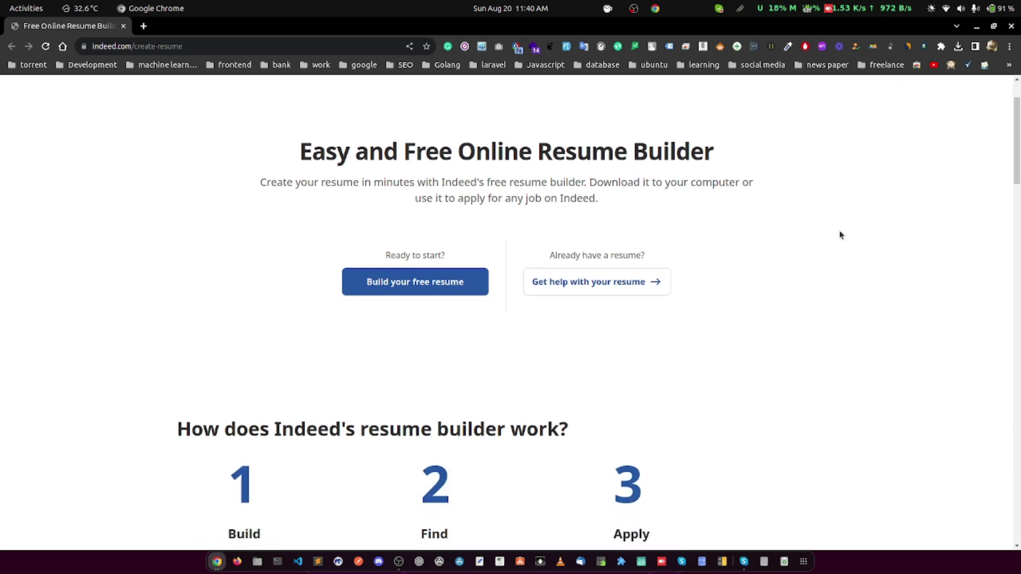
pyautogui.scroll(-4, 839, 235)
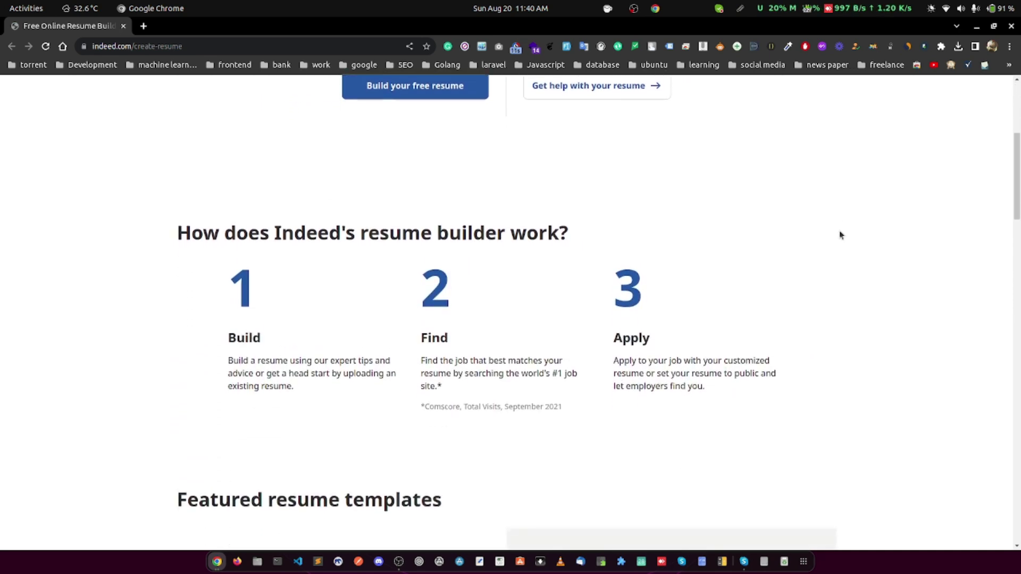
pyautogui.scroll(-4, 840, 235)
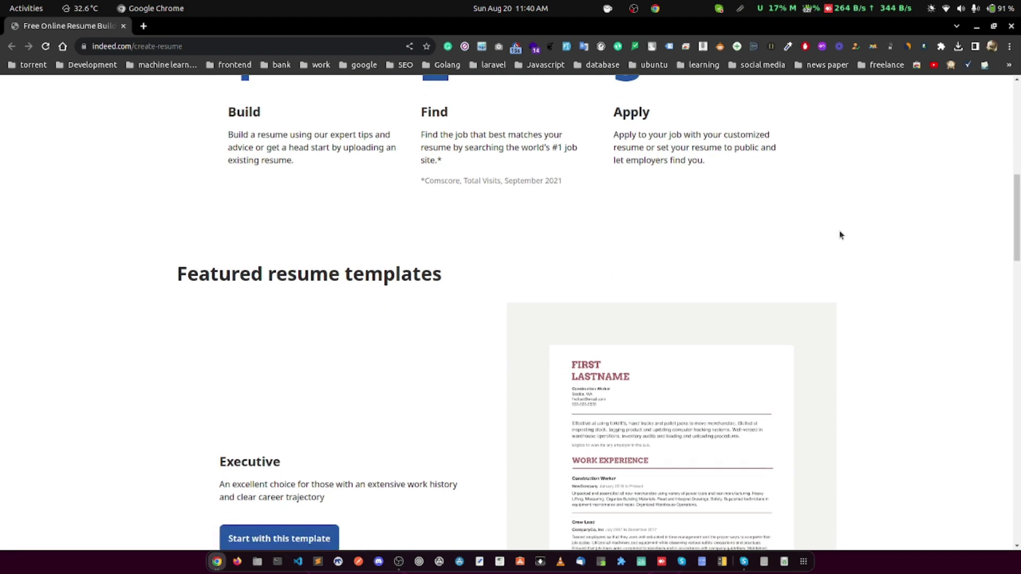
pyautogui.scroll(-5, 840, 235)
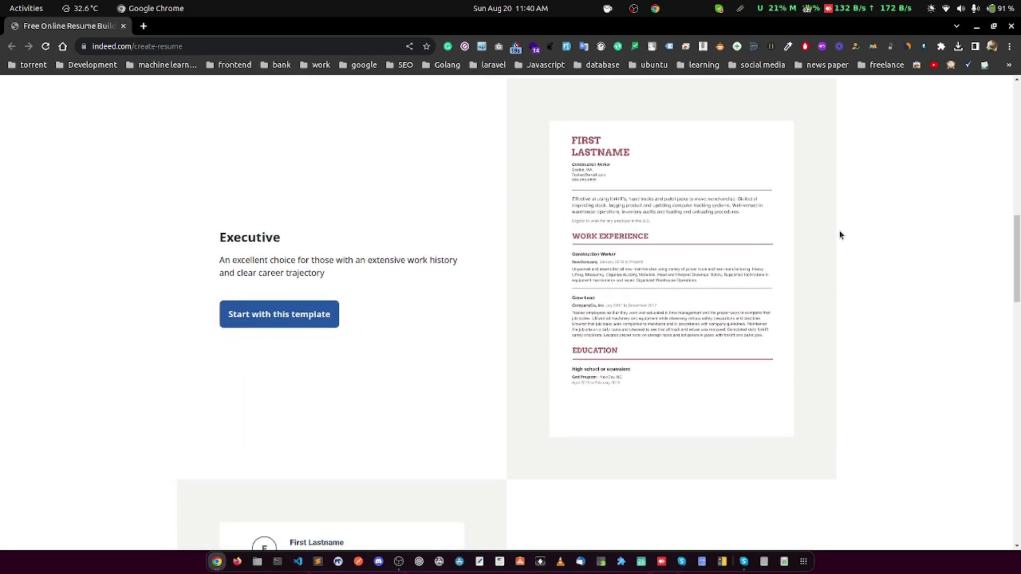
pyautogui.scroll(-8, 840, 235)
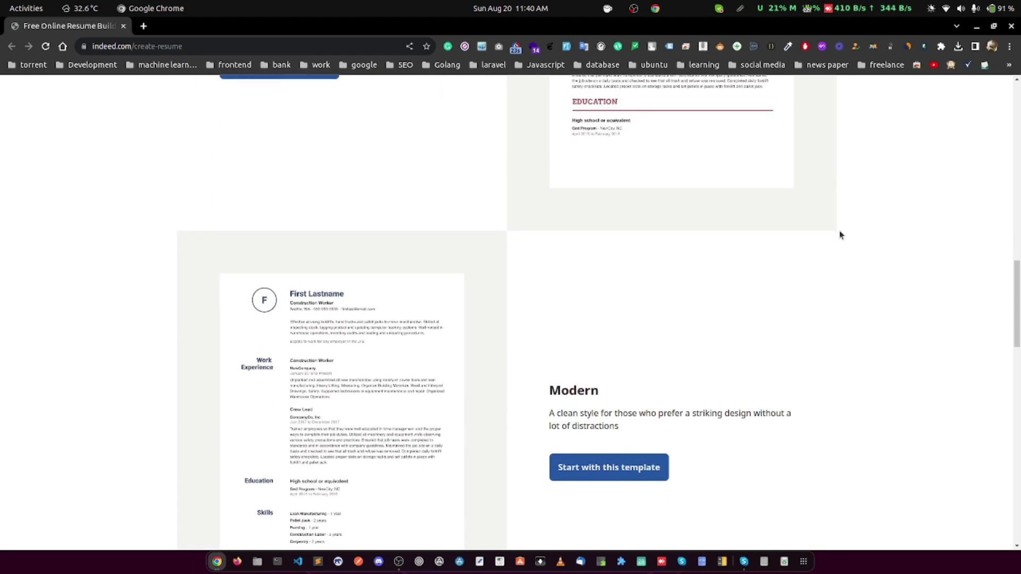
pyautogui.click(310, 227)
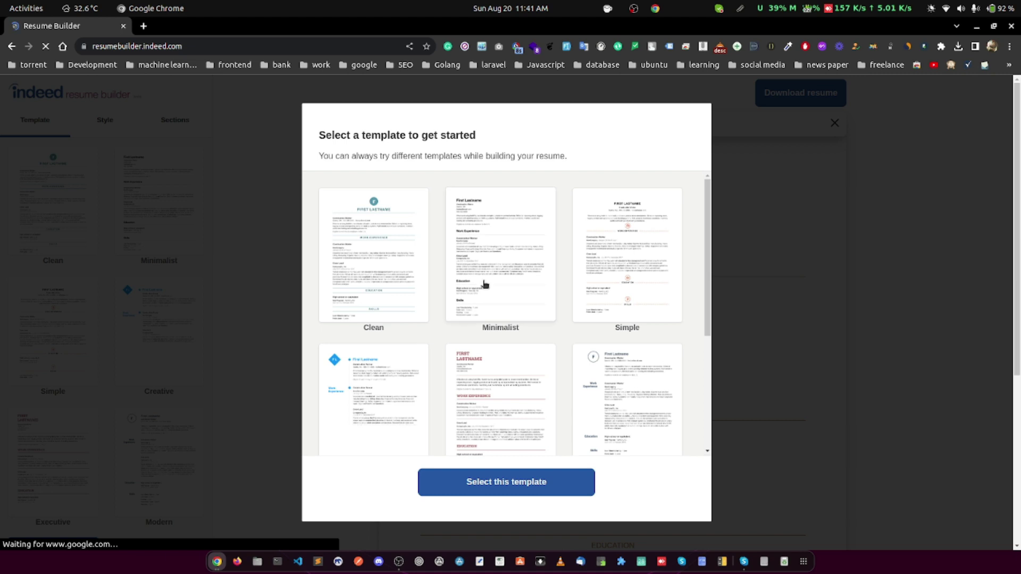
# Apply the Clean template and autofill a current job entry with company, location and description
pyautogui.click(394, 273)
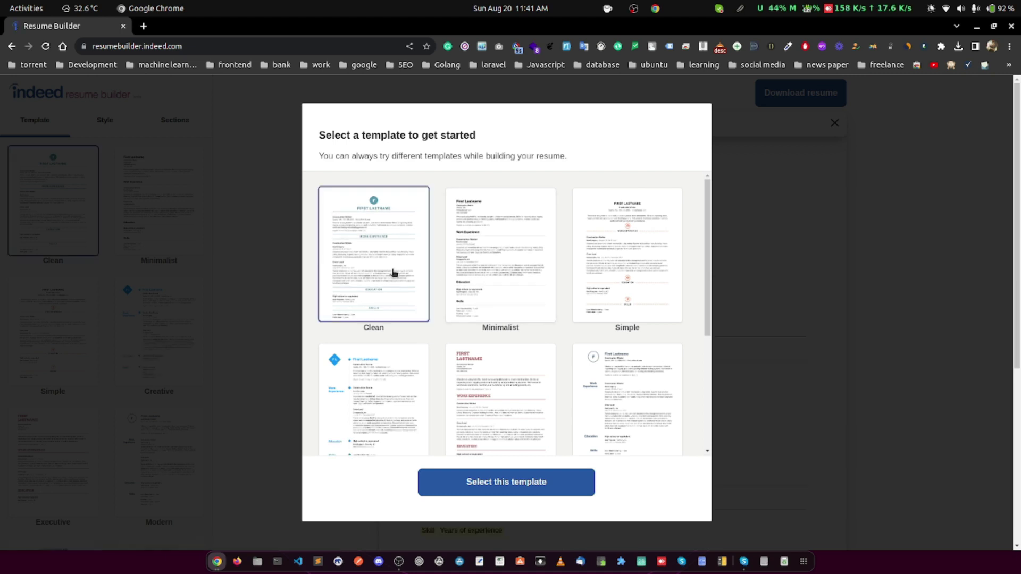
pyautogui.click(498, 492)
pyautogui.click(497, 375)
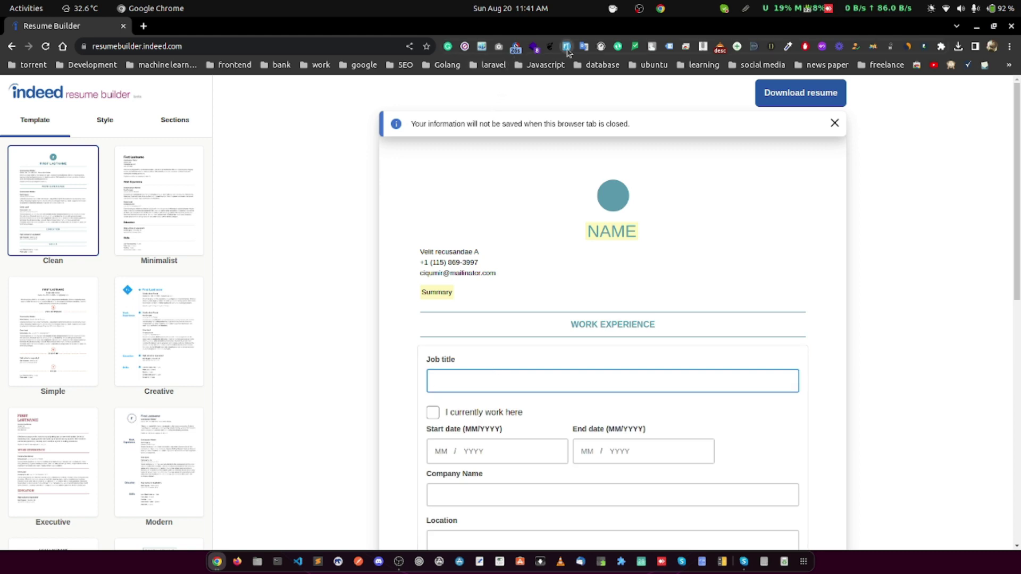
pyautogui.click(567, 47)
pyautogui.scroll(-5, 543, 173)
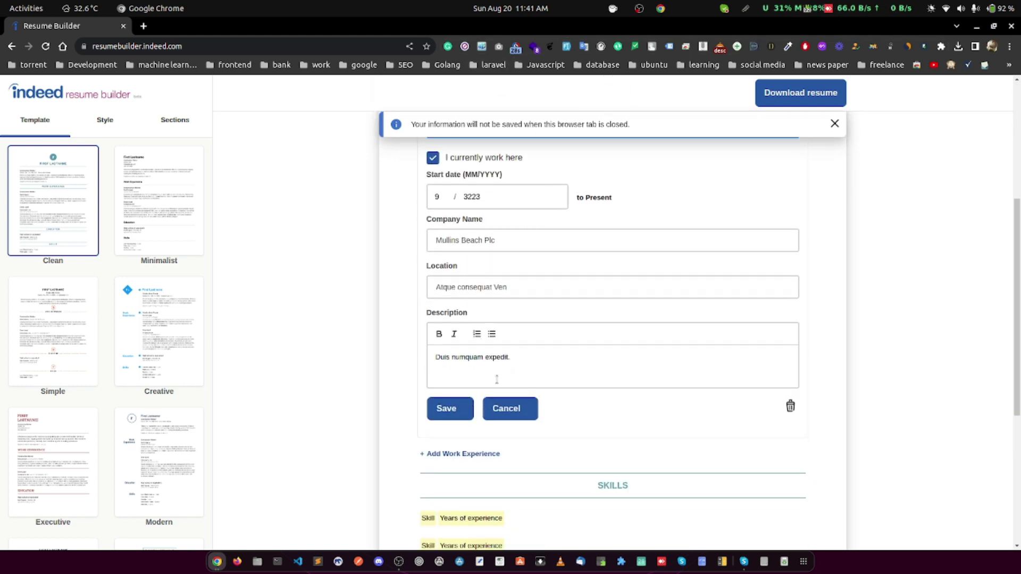
# Save the work entry and add two skills, 'Dolor aperiam quidem' and 'Eos non animi dolo'
pyautogui.click(463, 408)
pyautogui.click(566, 242)
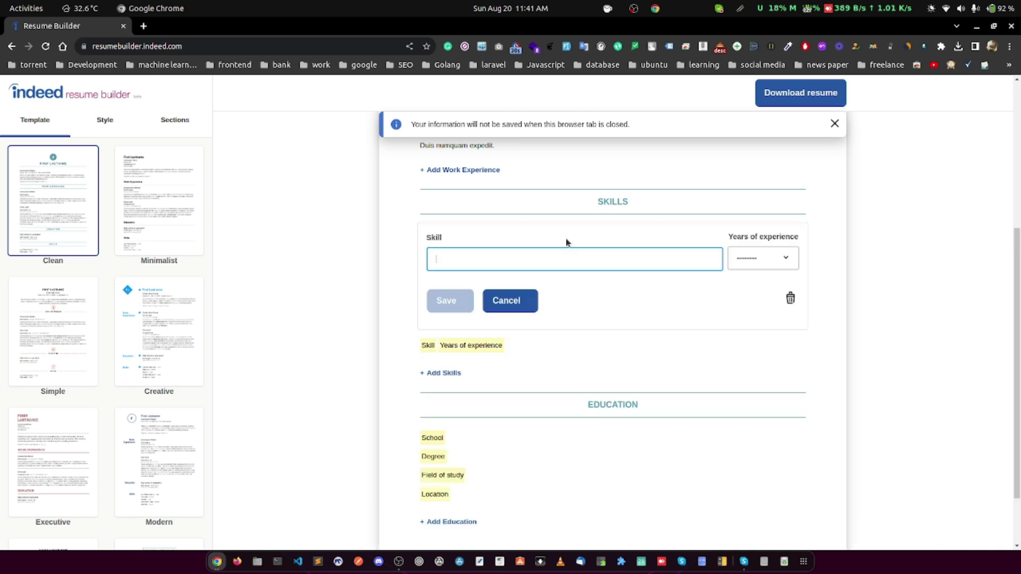
pyautogui.click(569, 49)
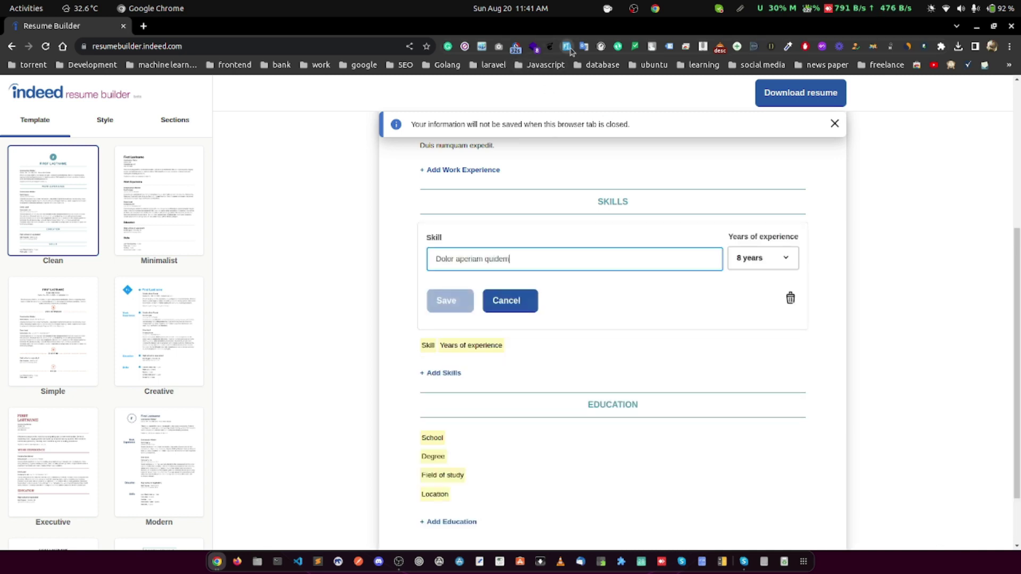
pyautogui.click(447, 301)
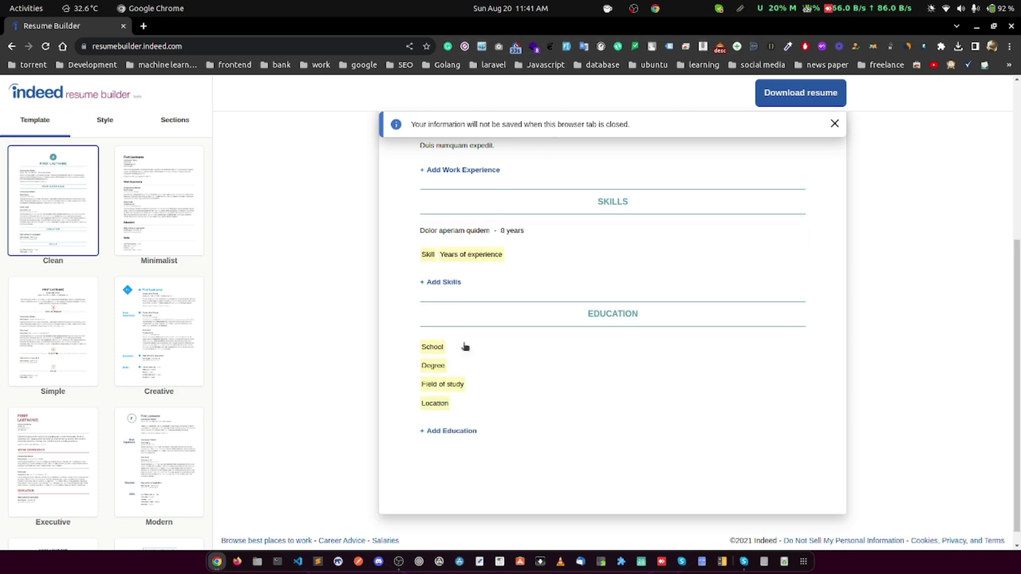
pyautogui.click(558, 254)
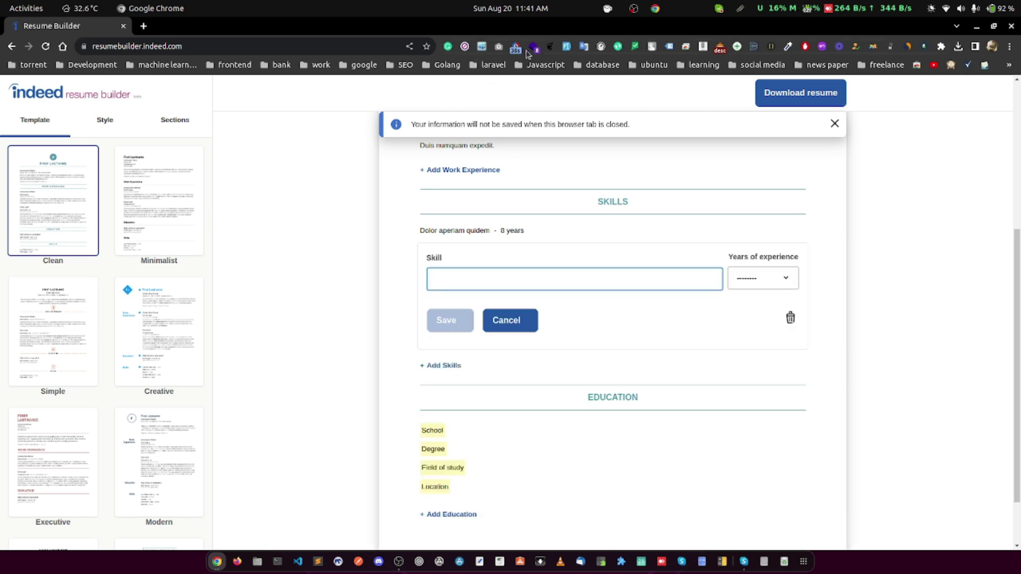
pyautogui.click(568, 51)
pyautogui.click(449, 320)
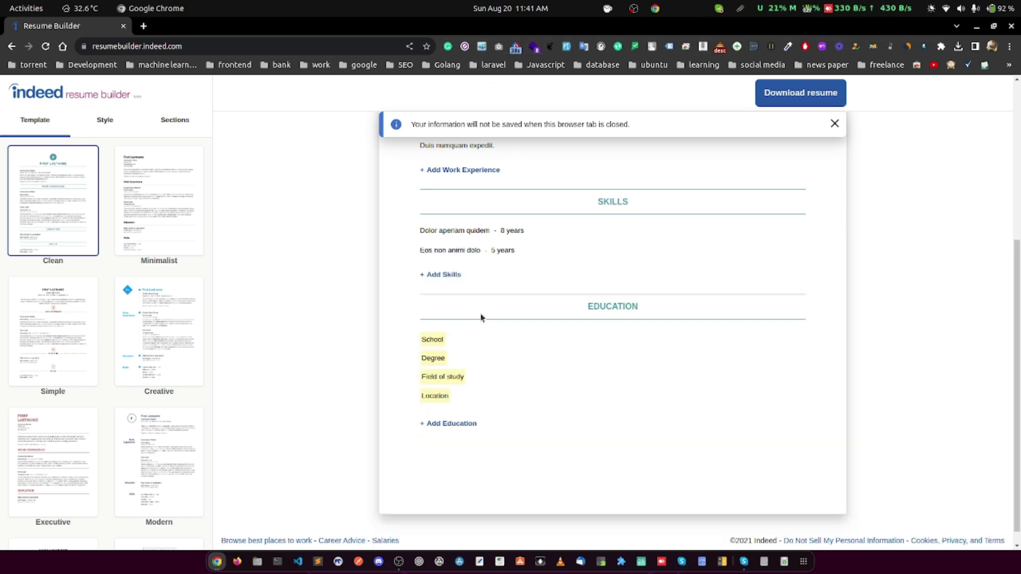
# Add and save an education entry: Ut dolores rerum sit, Other, Provident velit sus, from 6/1080
pyautogui.click(475, 340)
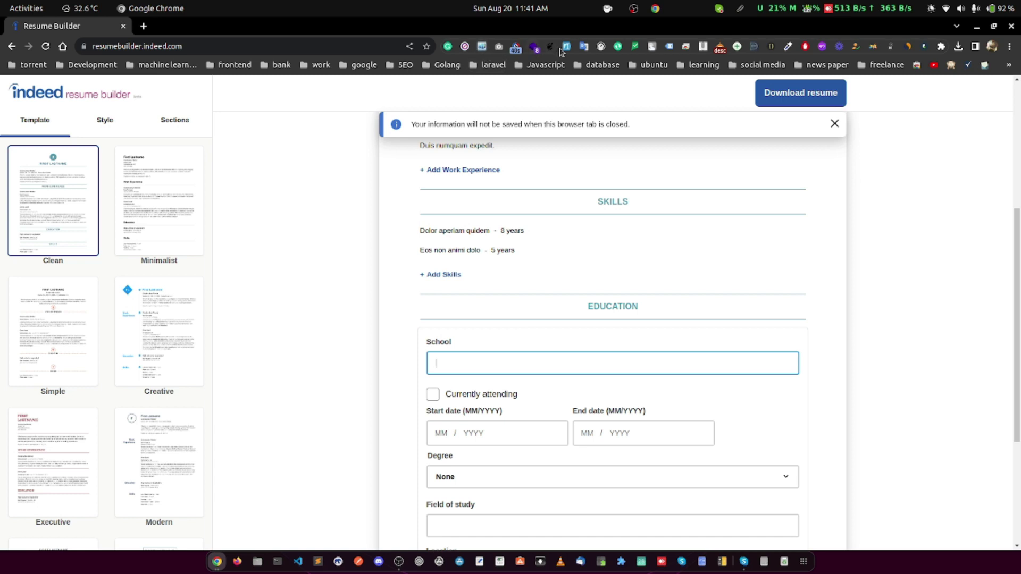
pyautogui.click(566, 47)
pyautogui.scroll(-5, 531, 213)
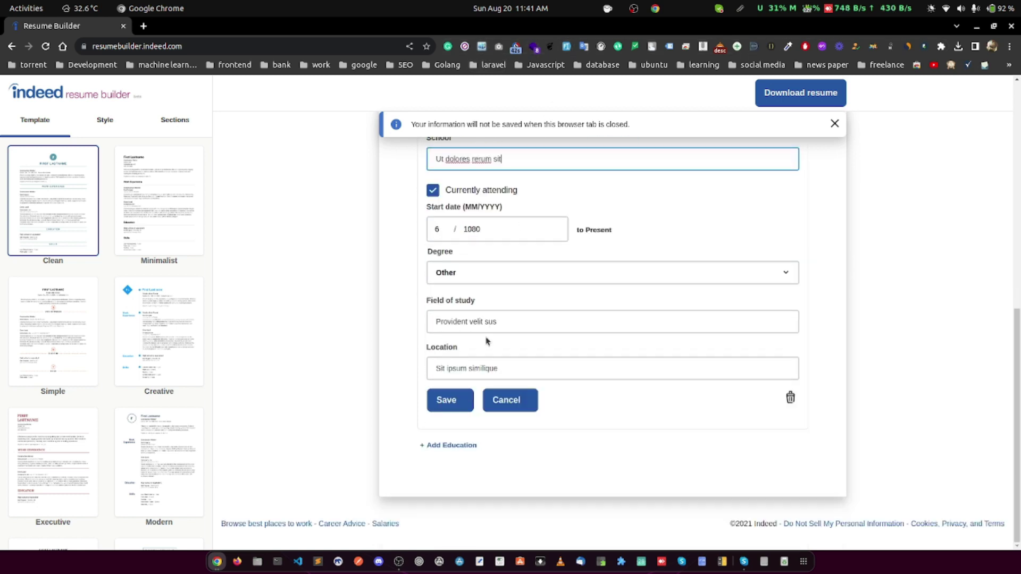
pyautogui.click(454, 401)
pyautogui.scroll(5, 646, 350)
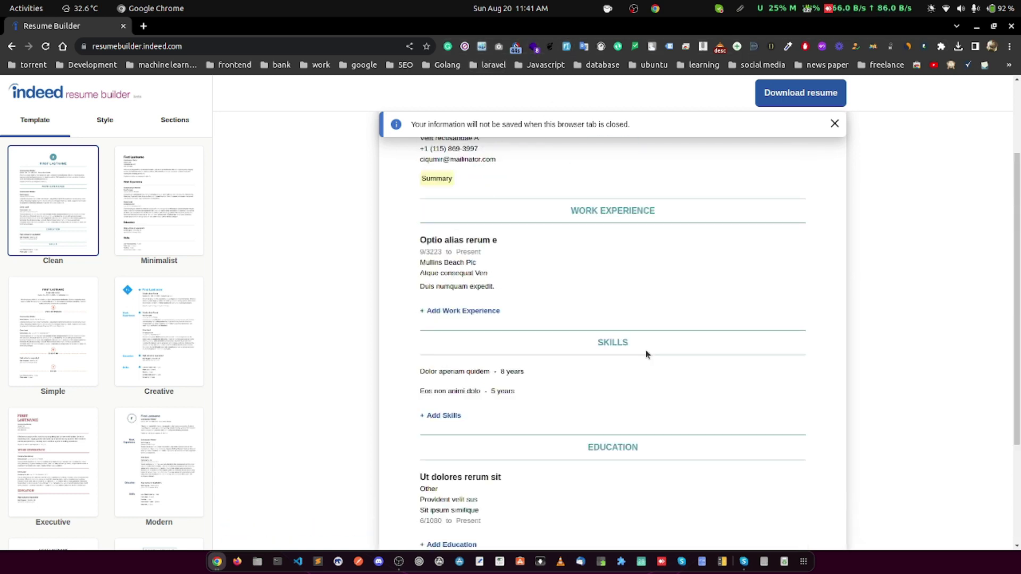
pyautogui.scroll(-1, 645, 349)
pyautogui.scroll(-4, 646, 349)
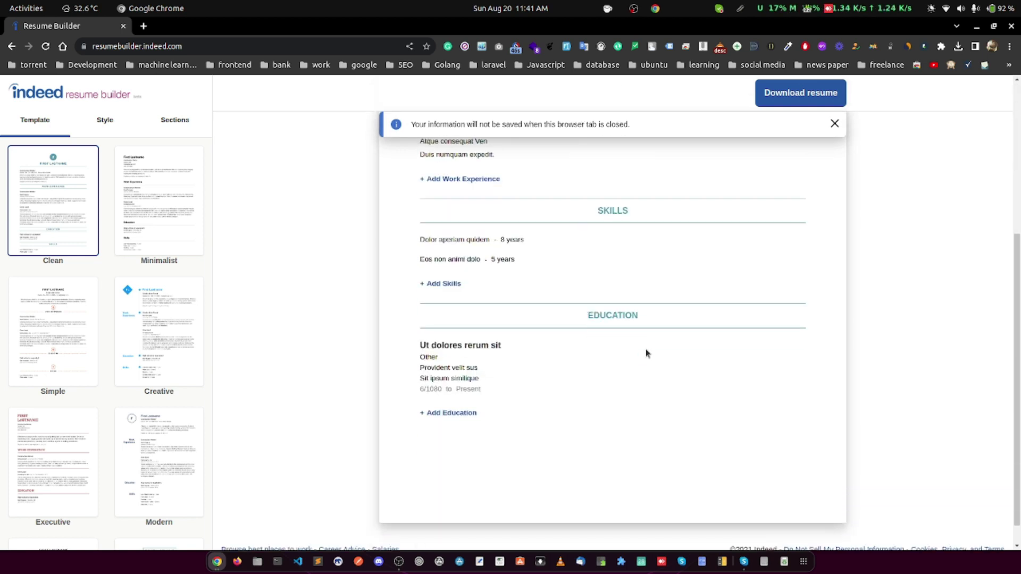
# Download the resume and verify resume.pdf appears in Chrome's recent downloads
pyautogui.click(803, 95)
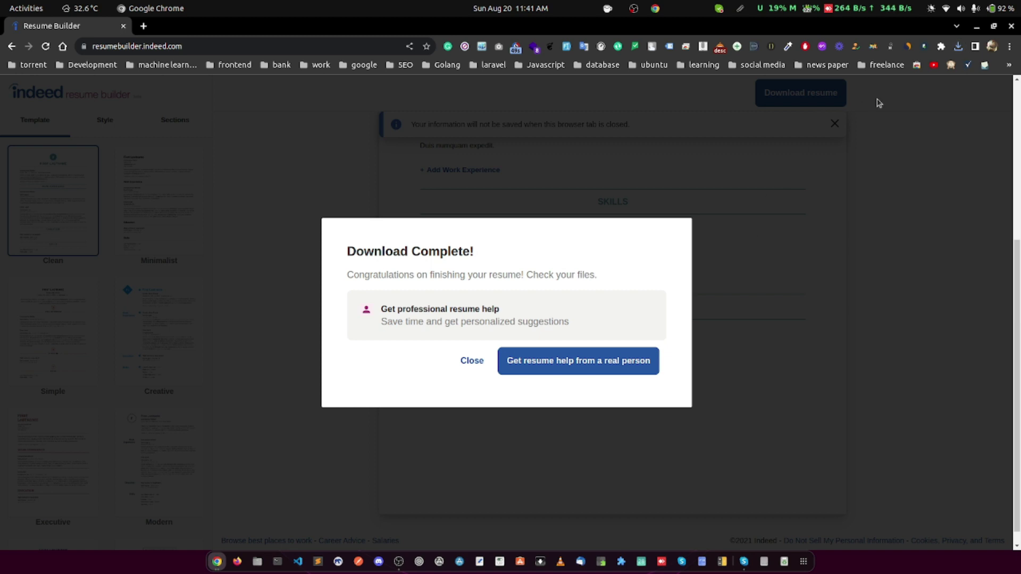
pyautogui.click(474, 359)
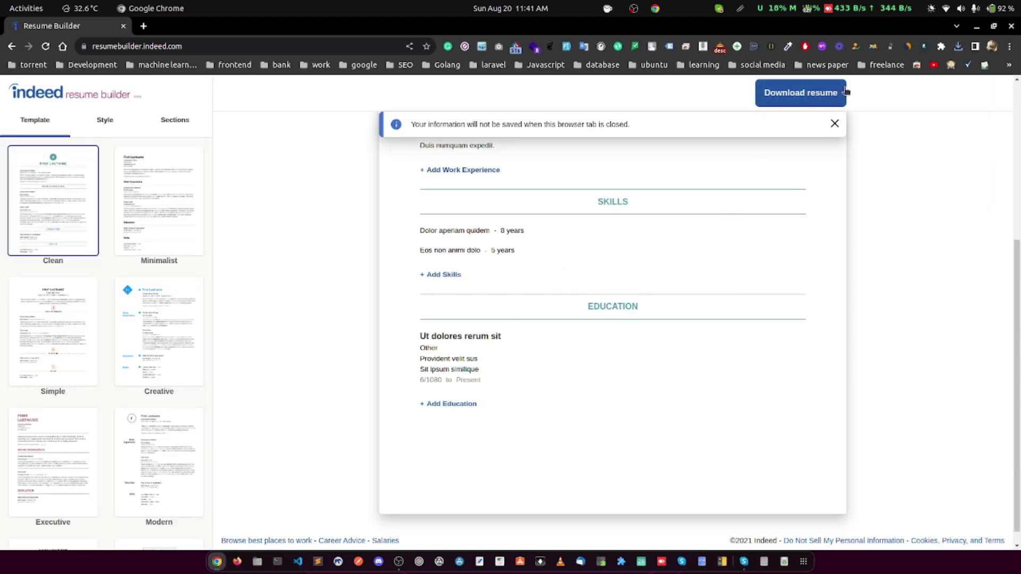
pyautogui.click(958, 46)
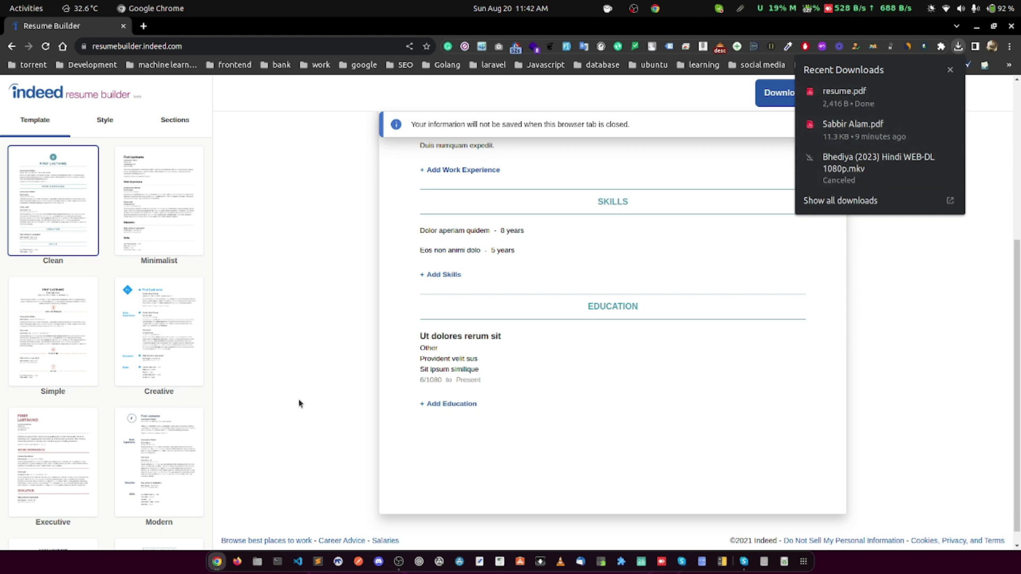
pyautogui.scroll(5, 309, 417)
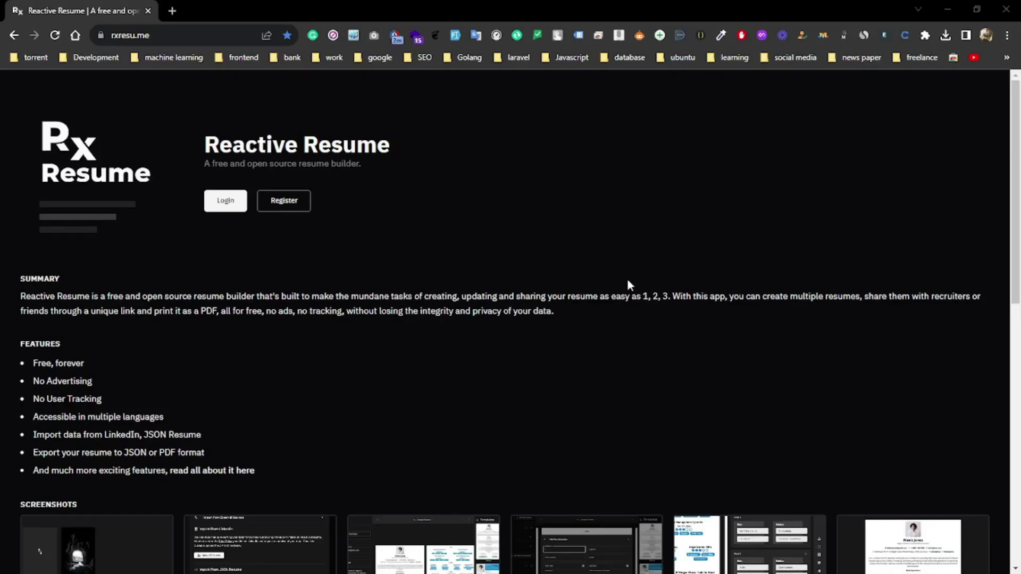
# Scroll the rxresu.me landing page down to Testimonials and back to the top
pyautogui.scroll(-3, 464, 220)
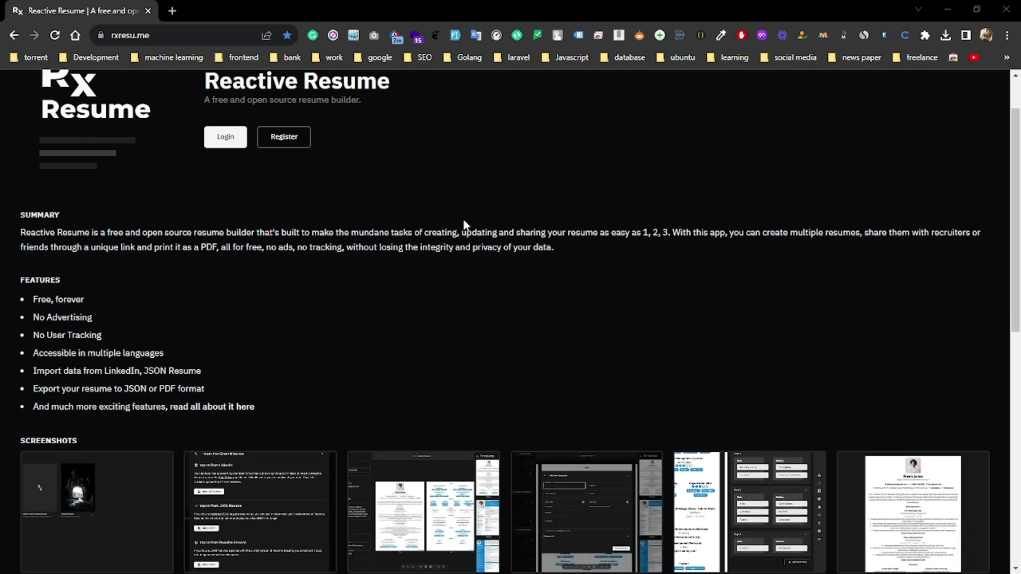
pyautogui.scroll(-4, 464, 220)
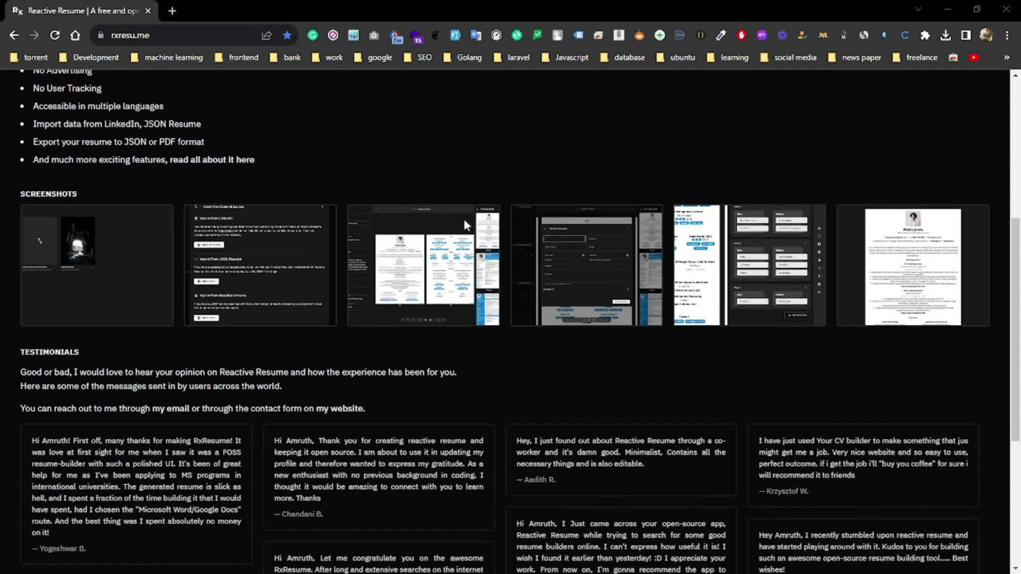
pyautogui.scroll(-3, 464, 219)
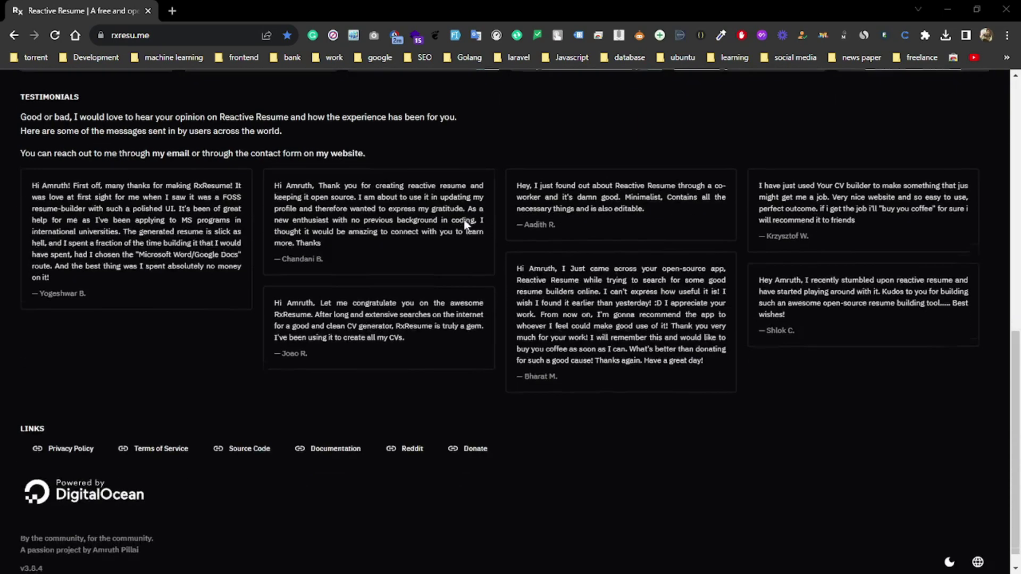
pyautogui.scroll(1, 464, 218)
pyautogui.scroll(8, 464, 220)
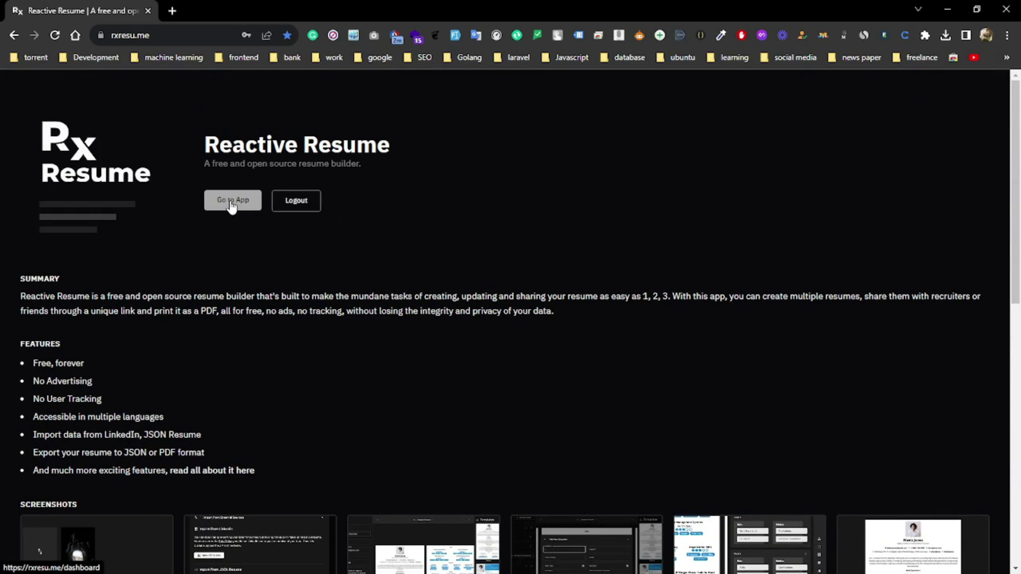
# From Go to App, create a resume named 'my resume' and open its card in the editor
pyautogui.click(232, 200)
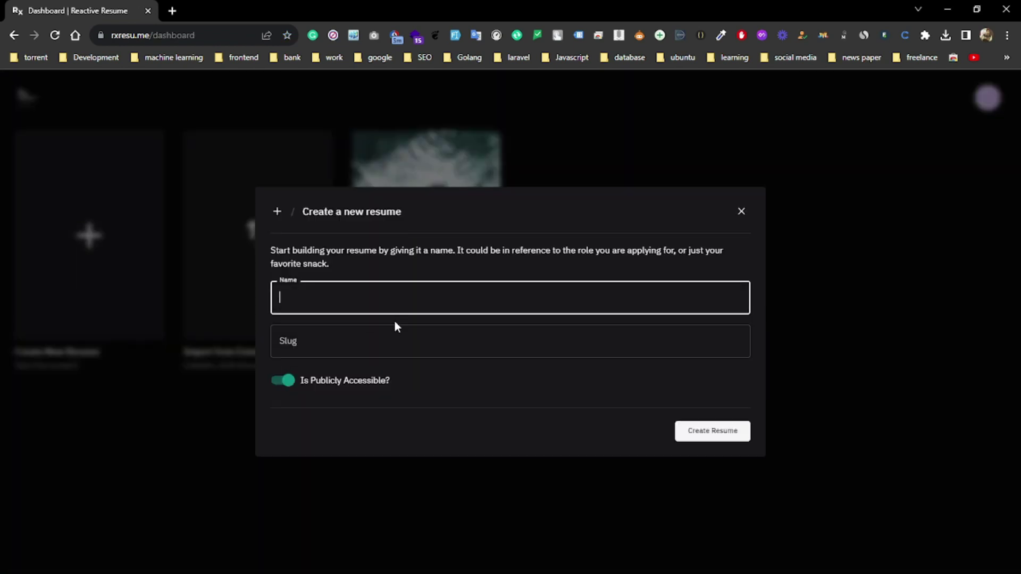
pyautogui.write('my resume')
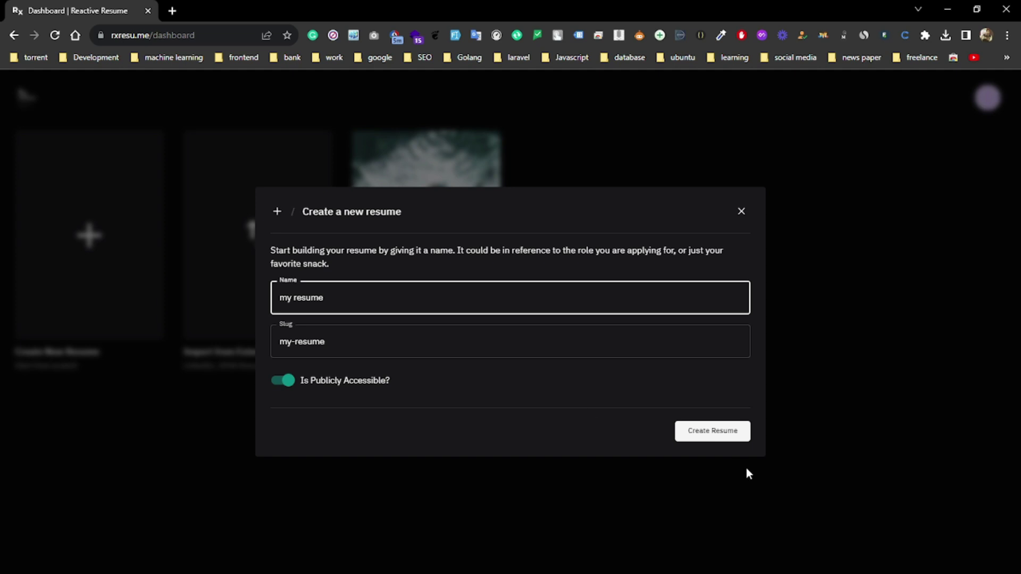
pyautogui.click(718, 432)
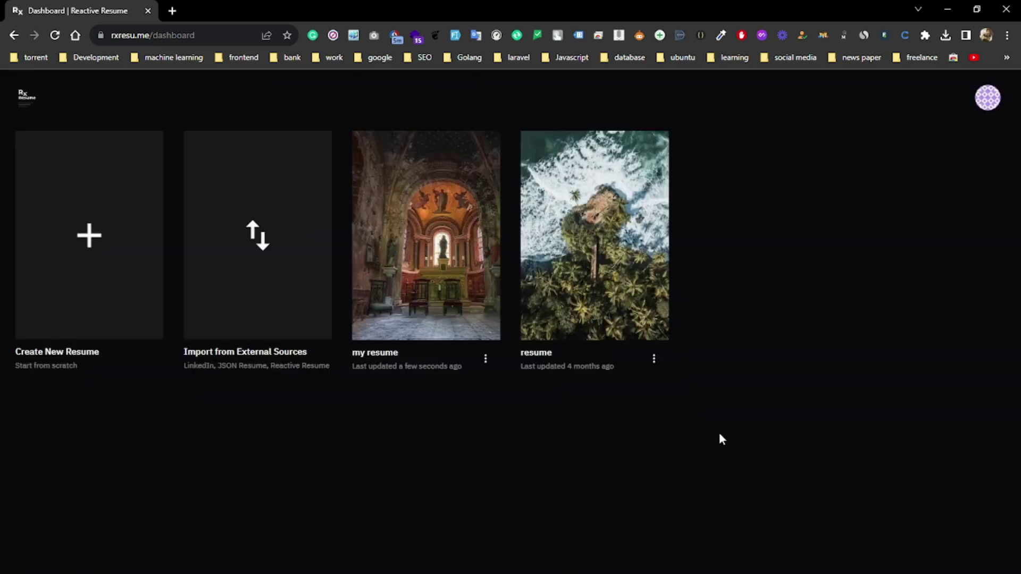
pyautogui.click(447, 281)
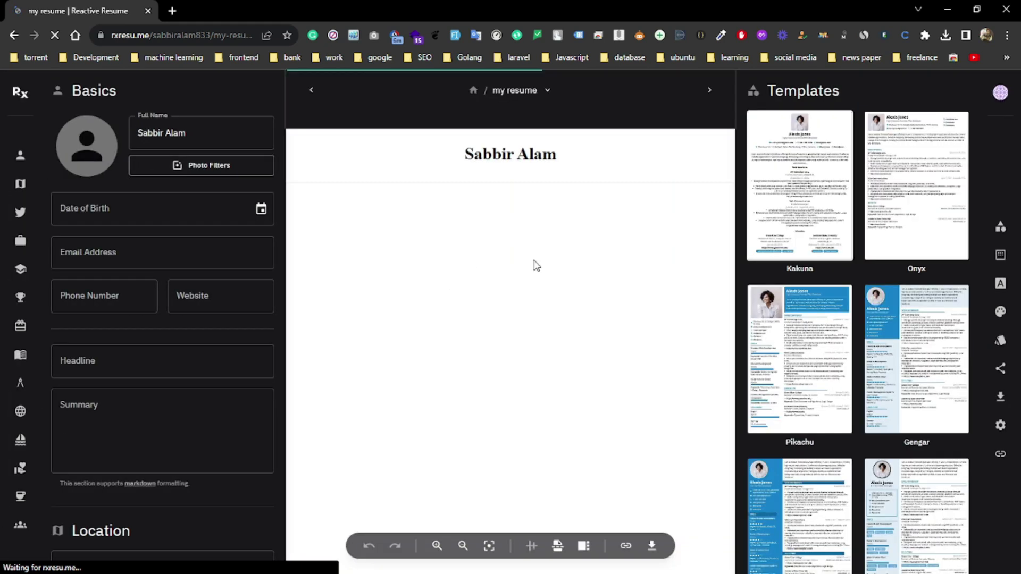
# Preview the Castform, Kakuna and Onyx templates on 'my resume'
pyautogui.scroll(-1, 755, 245)
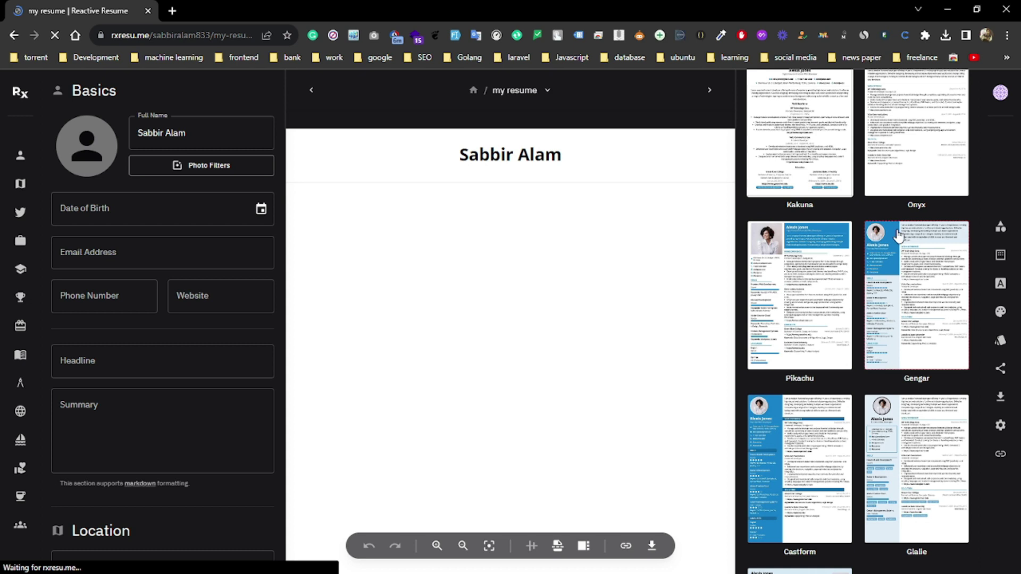
pyautogui.scroll(-2, 898, 235)
pyautogui.scroll(-3, 899, 240)
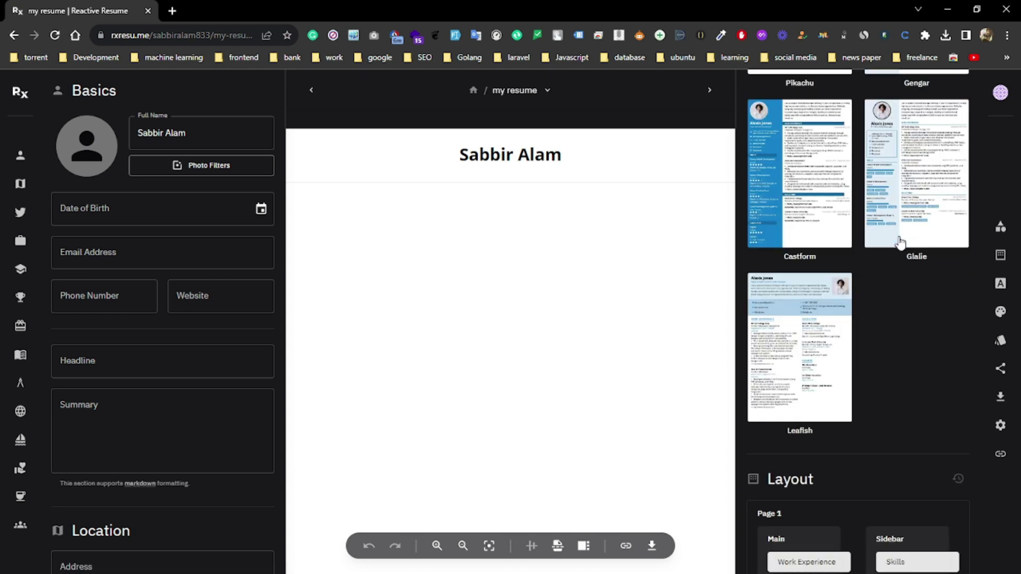
pyautogui.scroll(-7, 899, 240)
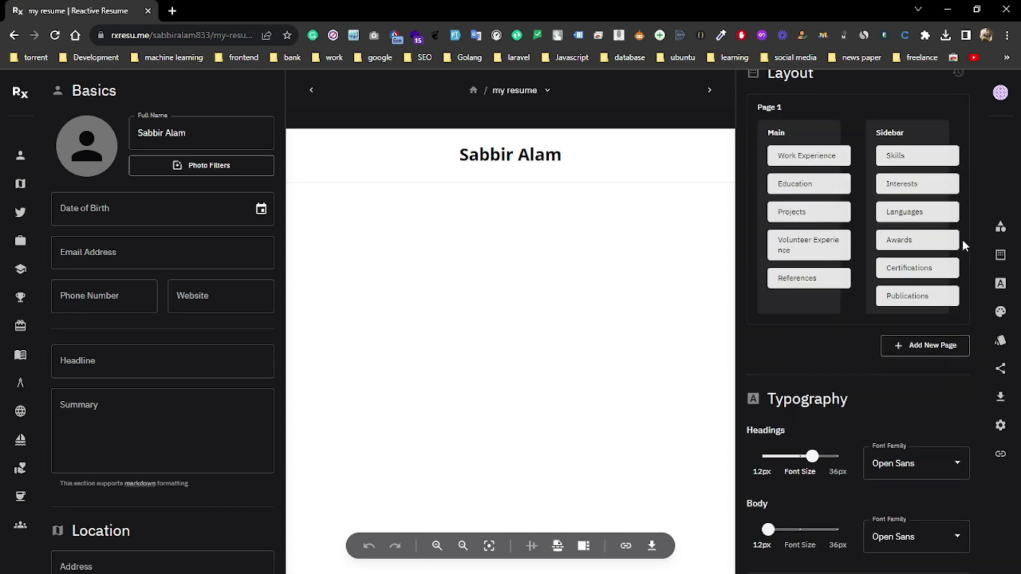
pyautogui.scroll(10, 962, 236)
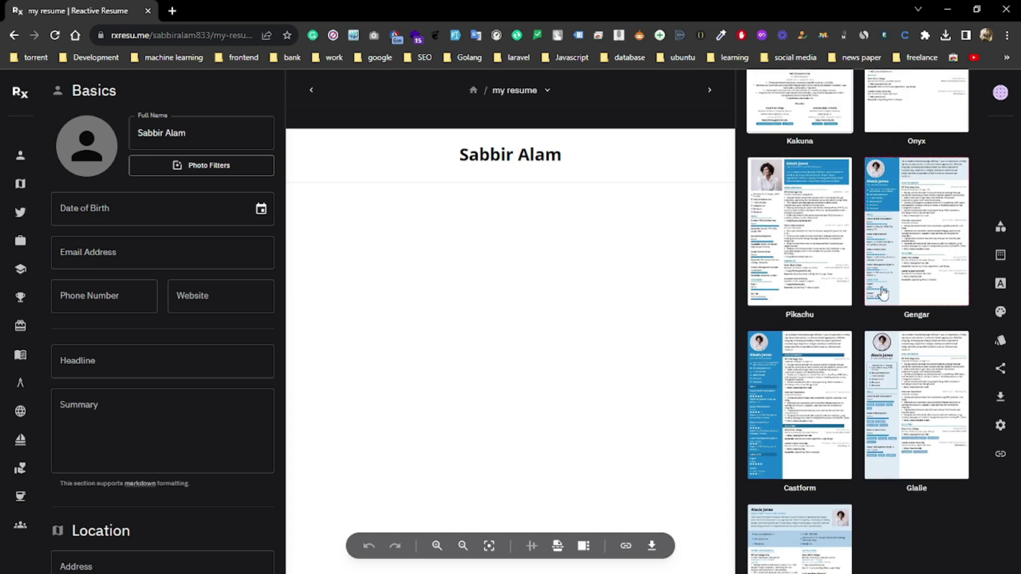
pyautogui.click(814, 368)
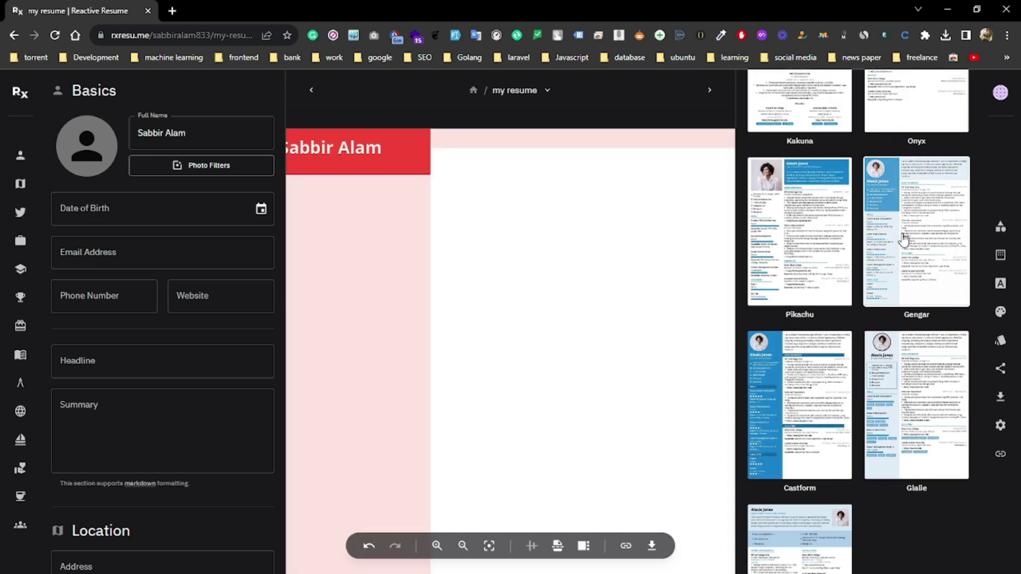
pyautogui.scroll(3, 904, 239)
pyautogui.click(787, 221)
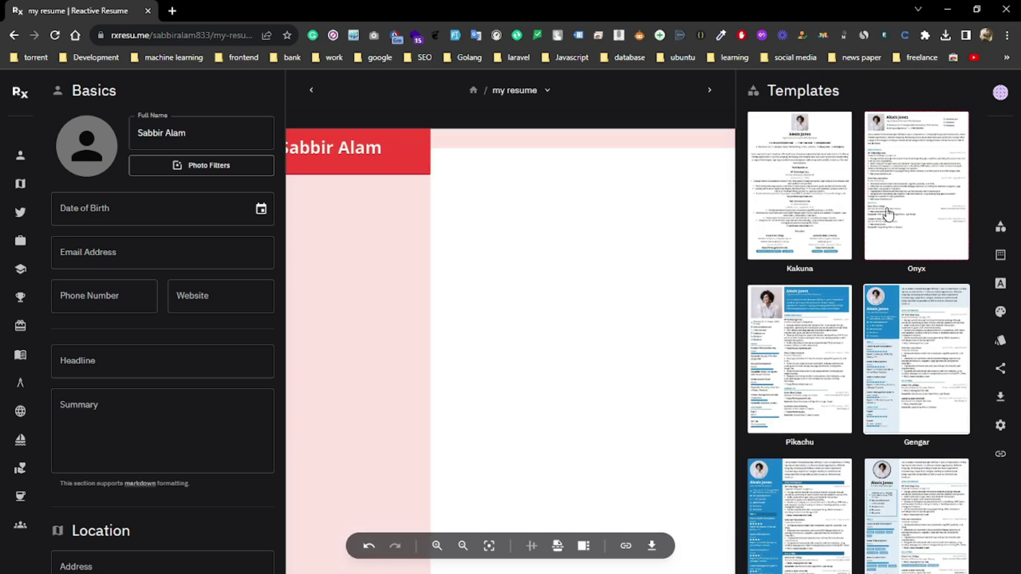
pyautogui.click(885, 213)
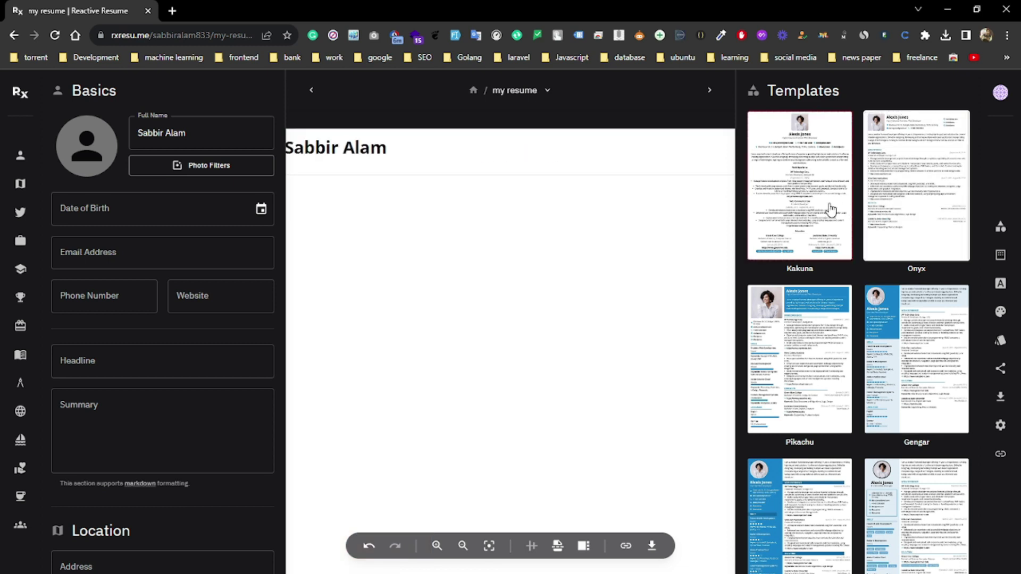
pyautogui.scroll(-12, 831, 209)
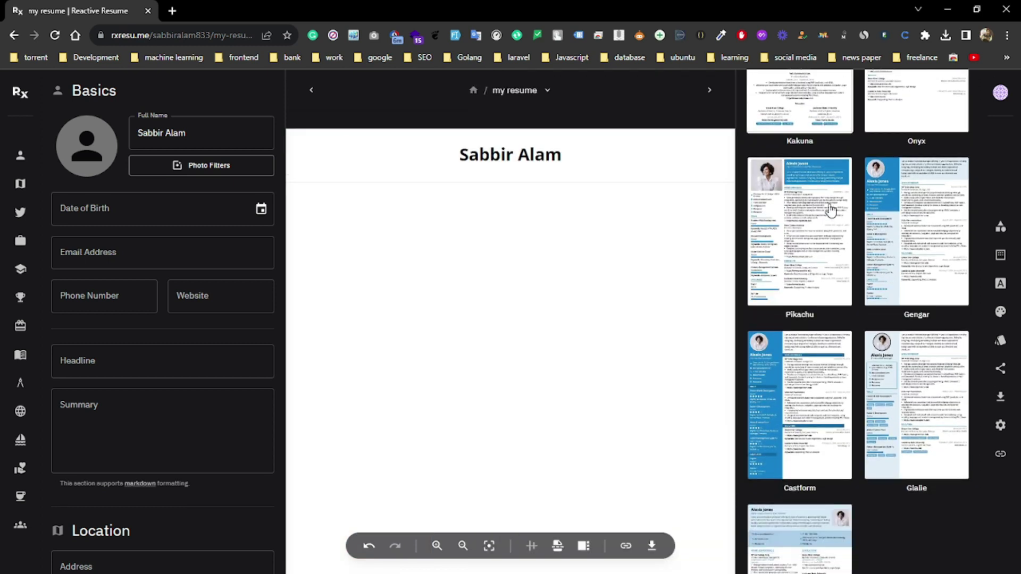
pyautogui.scroll(-12, 918, 216)
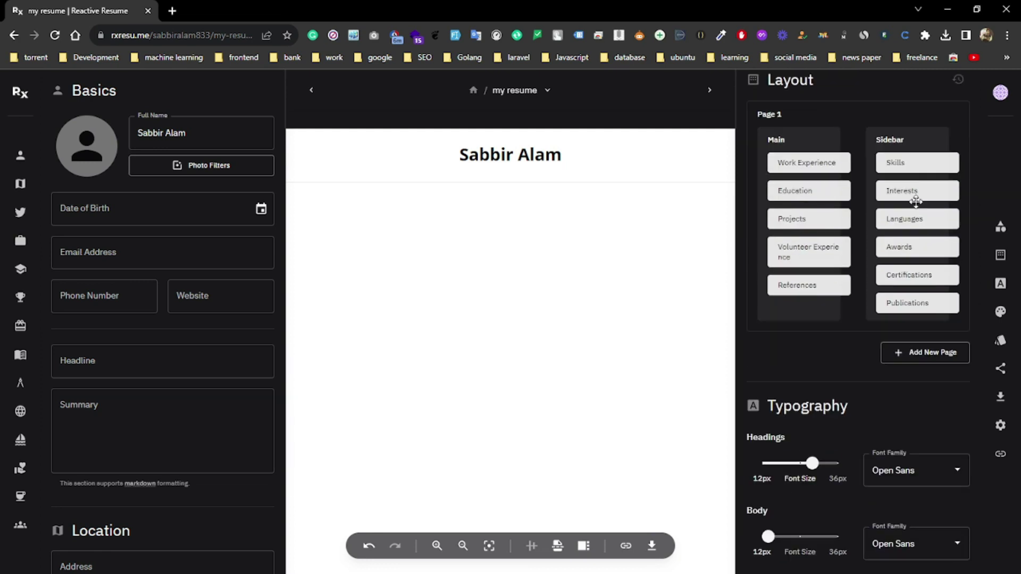
pyautogui.scroll(-3, 923, 217)
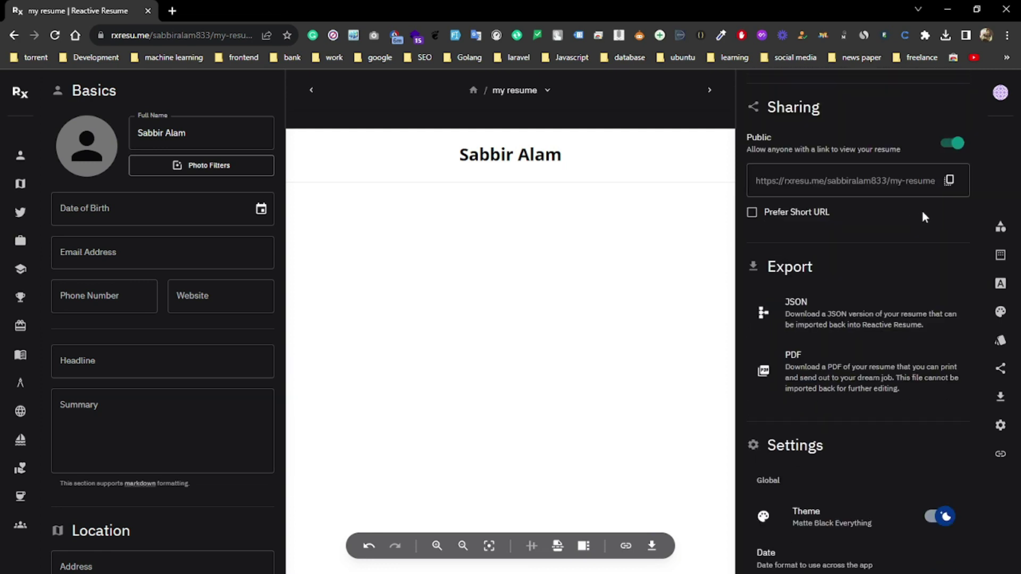
pyautogui.scroll(-10, 831, 306)
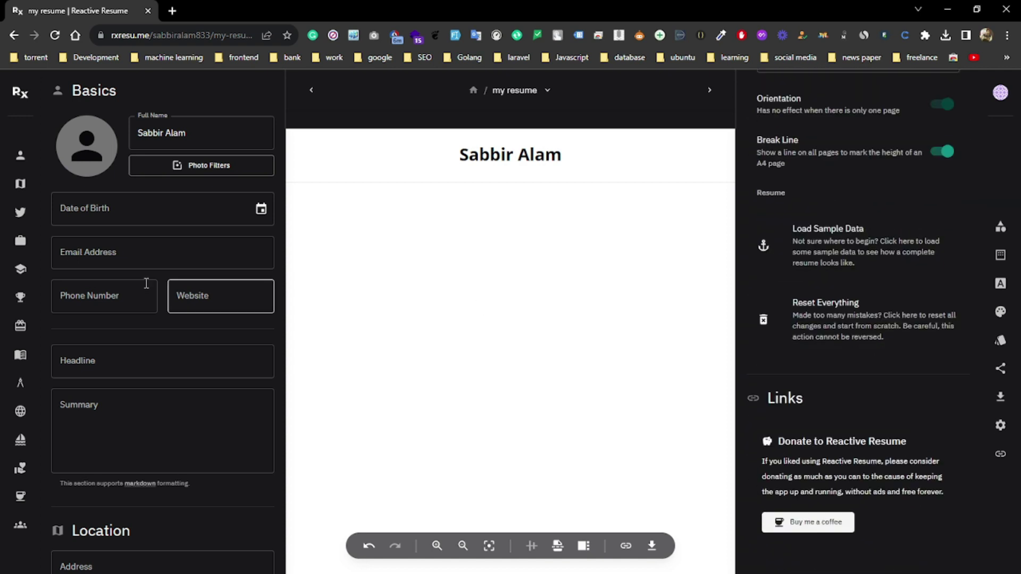
pyautogui.scroll(-10, 146, 283)
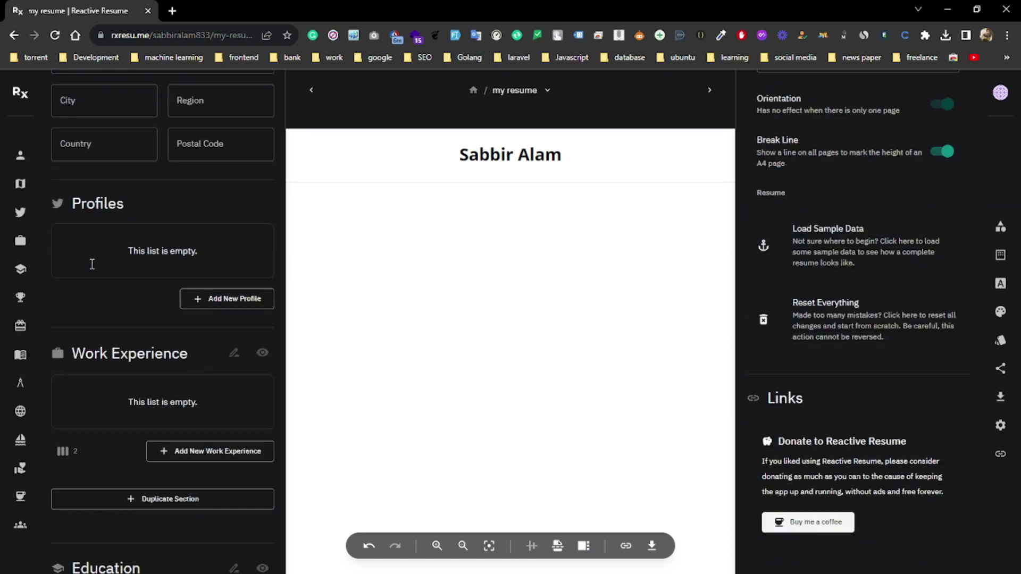